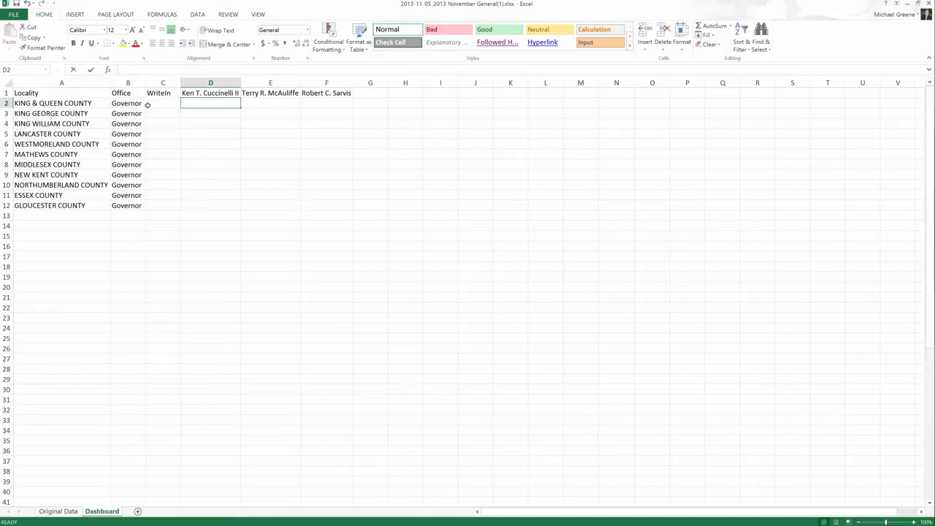
- Move the county list and the Locality and candidate headers down one row to row 2
click(168, 92)
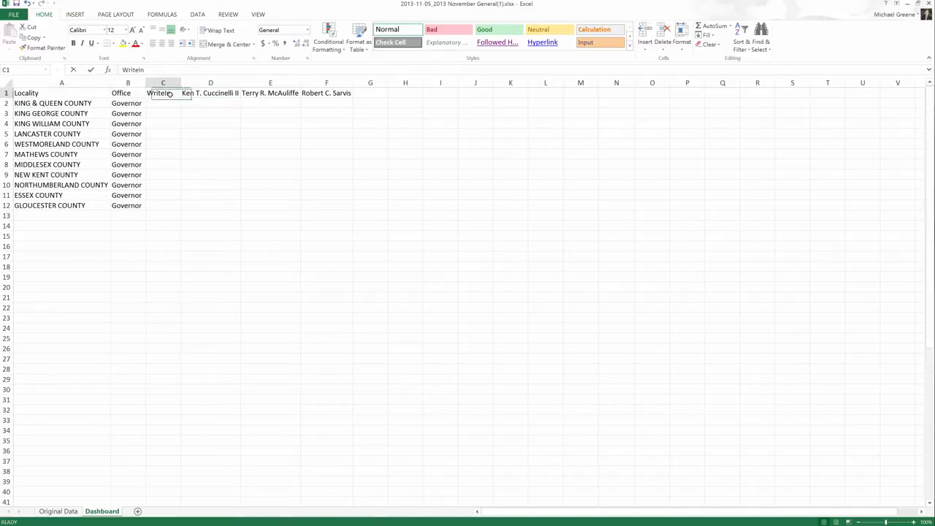
click(124, 104)
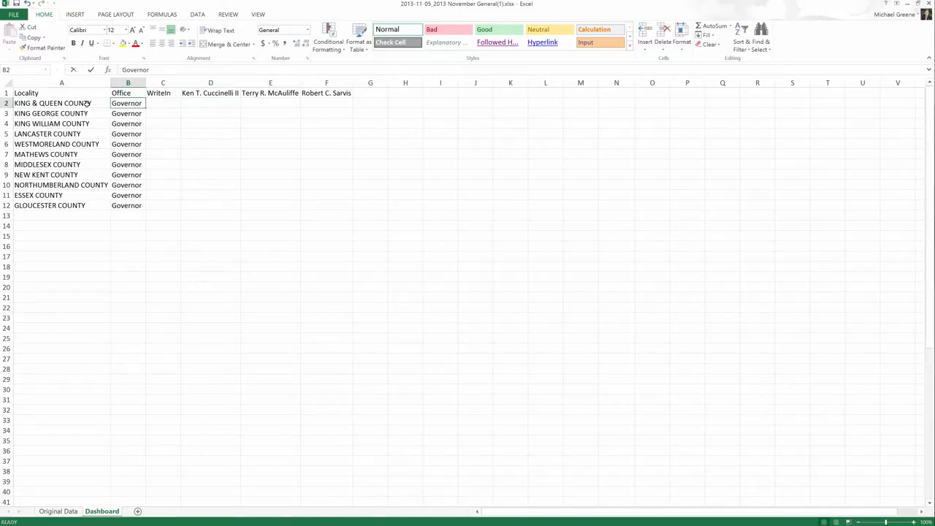
drag(87, 103, 87, 216)
click(205, 94)
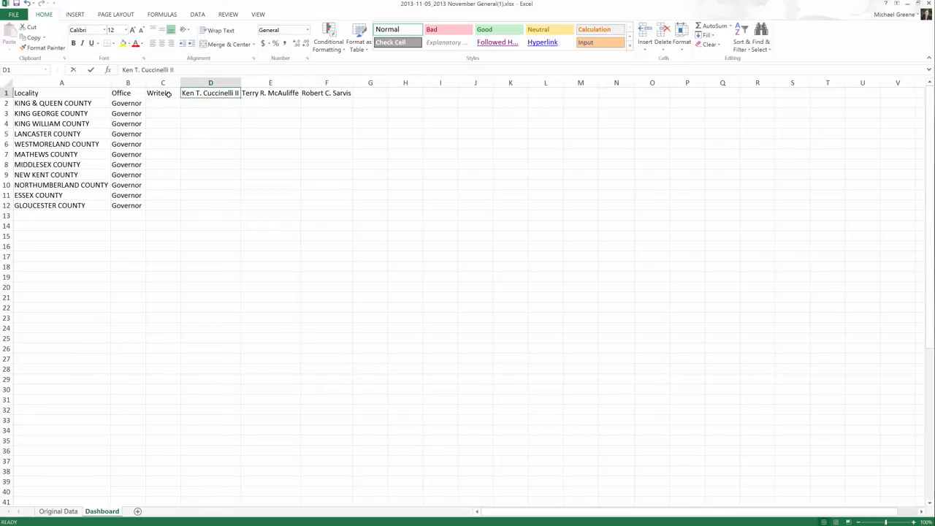
drag(128, 103, 128, 205)
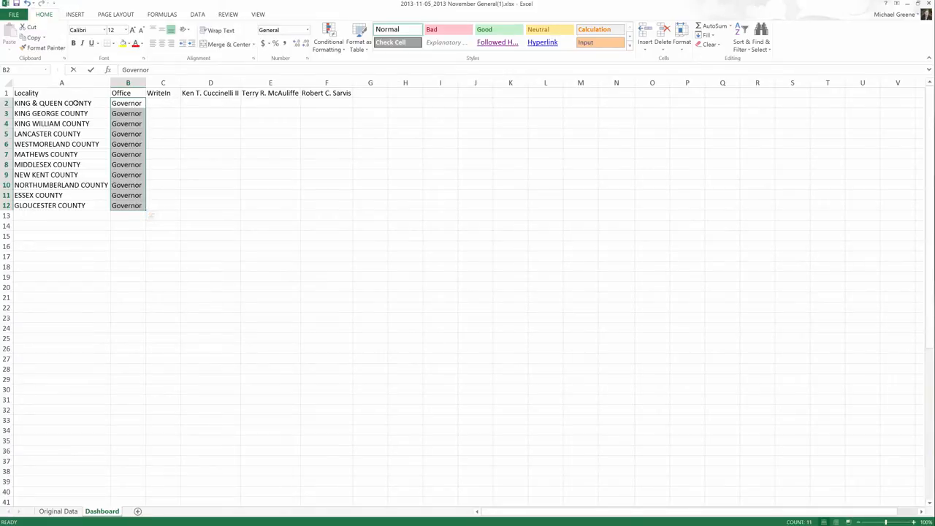
mouse_move(62, 103)
mouse_down()
mouse_move(65, 141)
mouse_move(118, 207)
mouse_move(115, 219)
mouse_up()
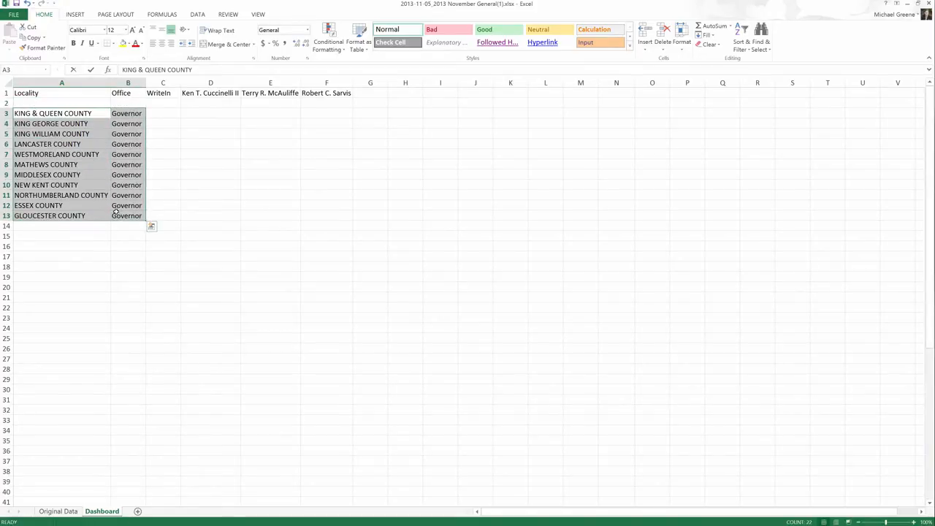
click(89, 102)
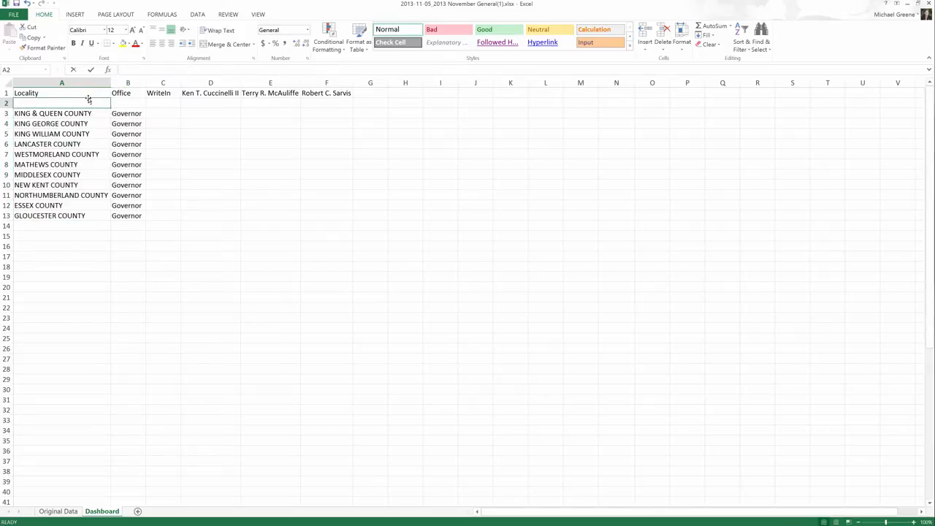
click(83, 93)
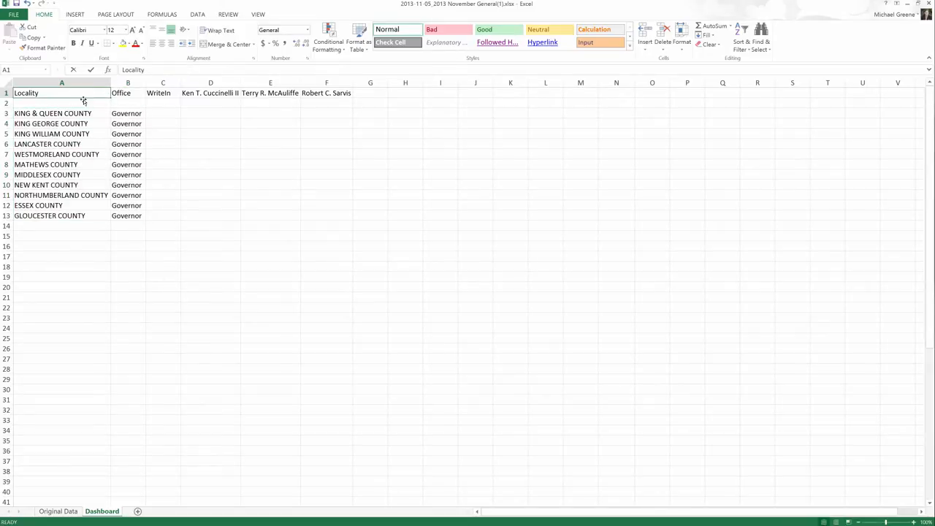
drag(85, 98, 86, 106)
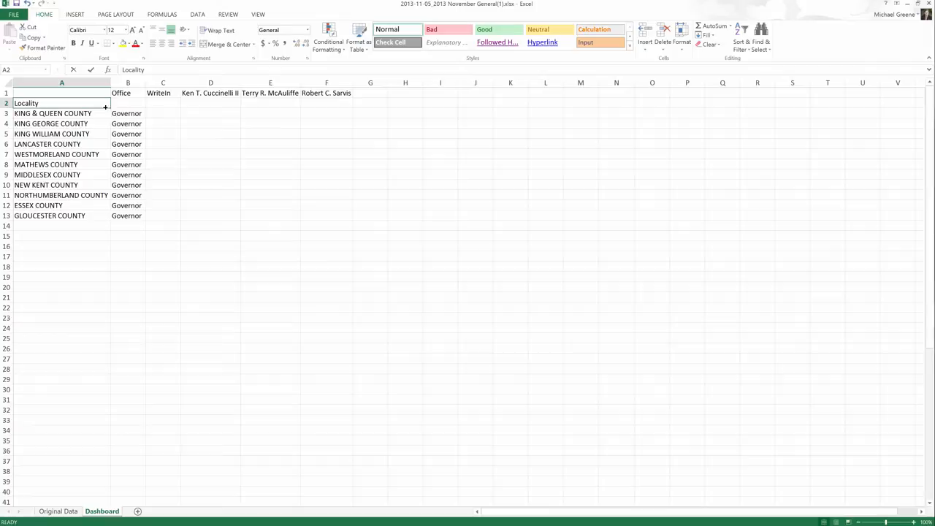
mouse_move(156, 94)
mouse_down()
mouse_move(319, 94)
mouse_move(321, 105)
mouse_up()
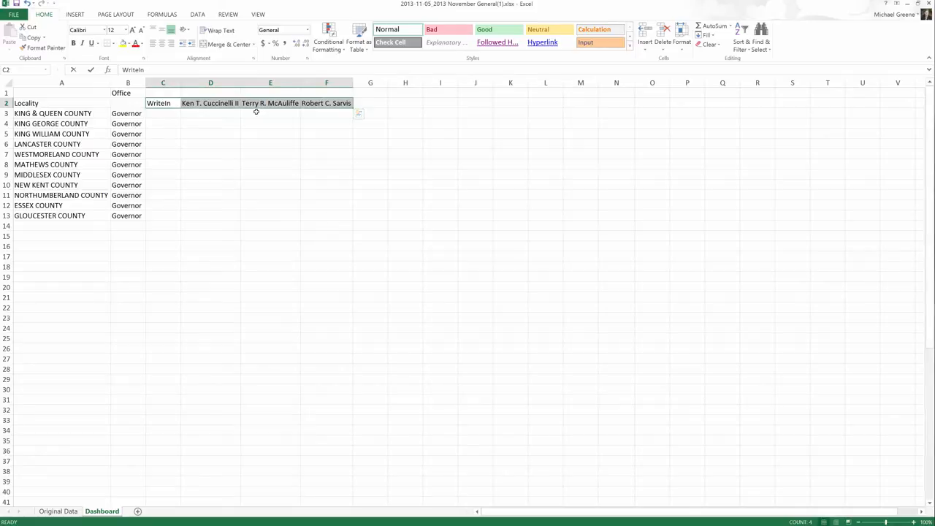
- Copy the Governor label into C1 and select C1:F1 above the candidate columns
click(126, 114)
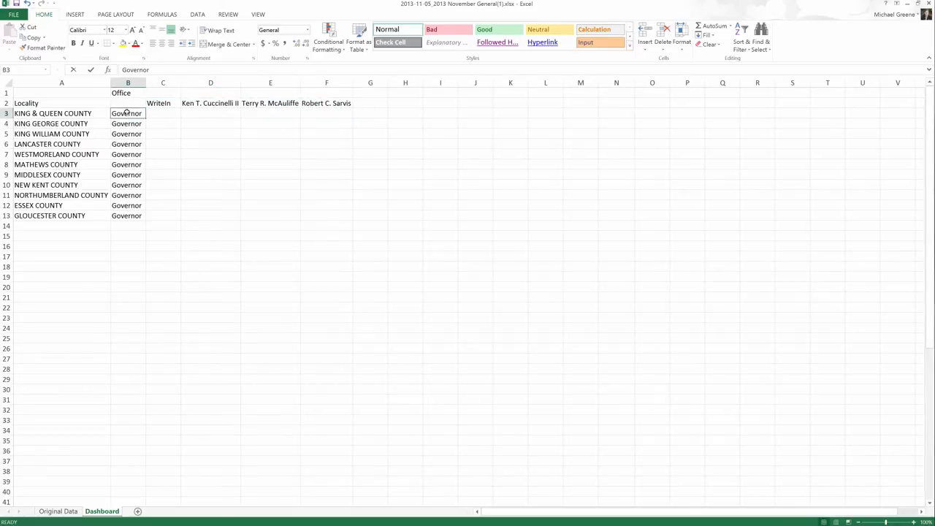
key(ctrl+c)
click(168, 93)
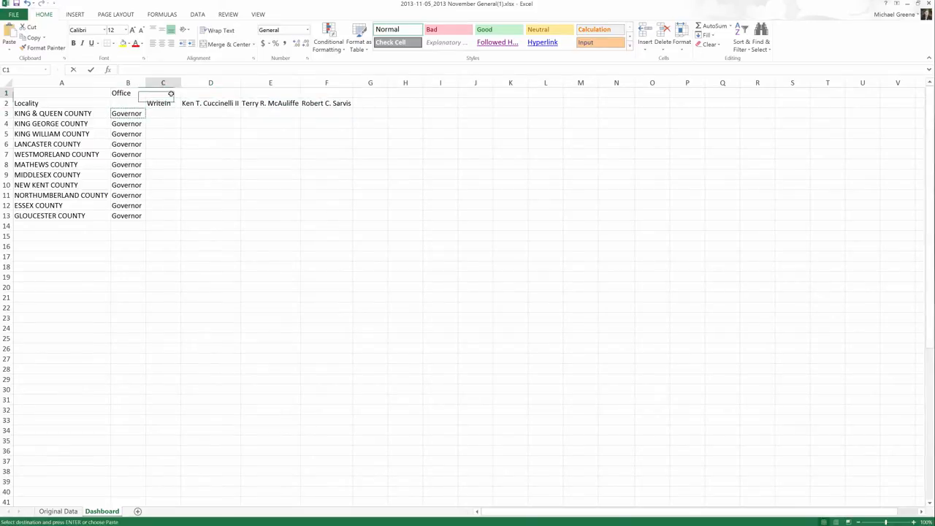
key(ctrl+v)
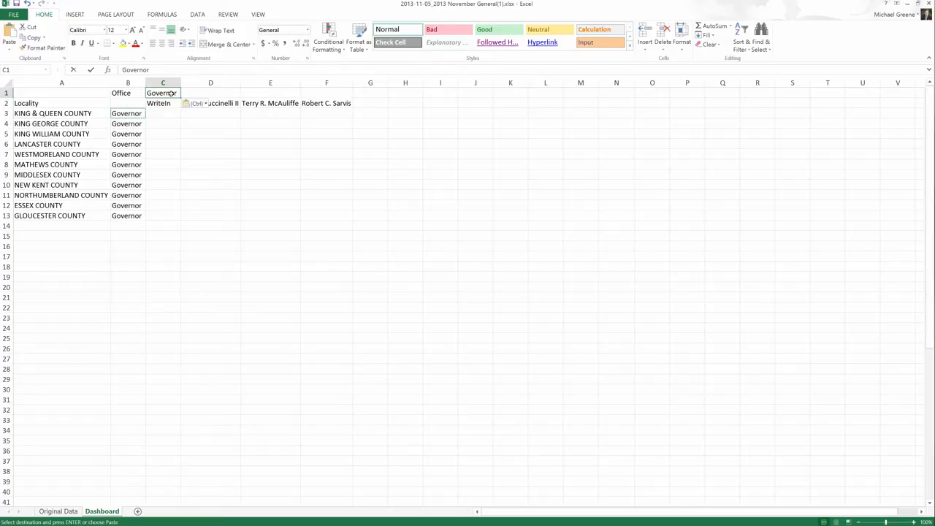
drag(170, 92, 306, 89)
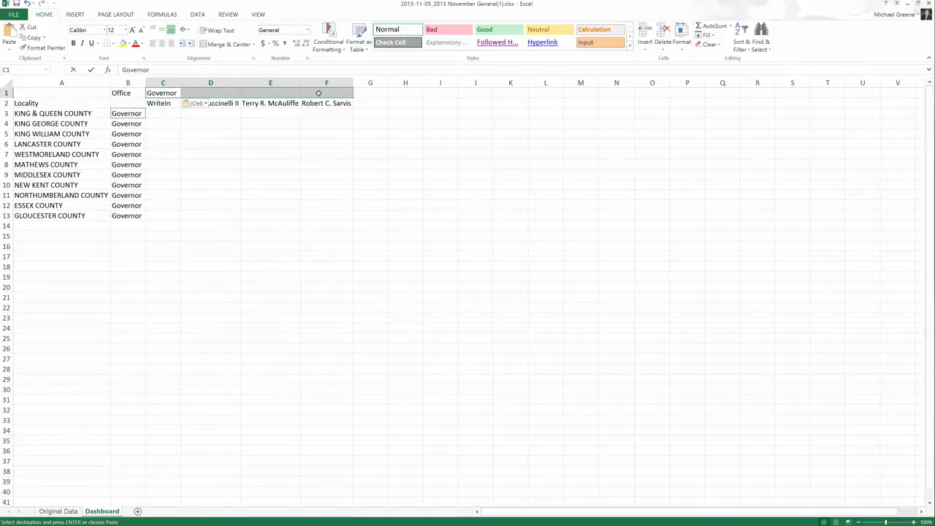
- Merge and centre the Governor heading, then clear the Office column B1:B14
click(228, 44)
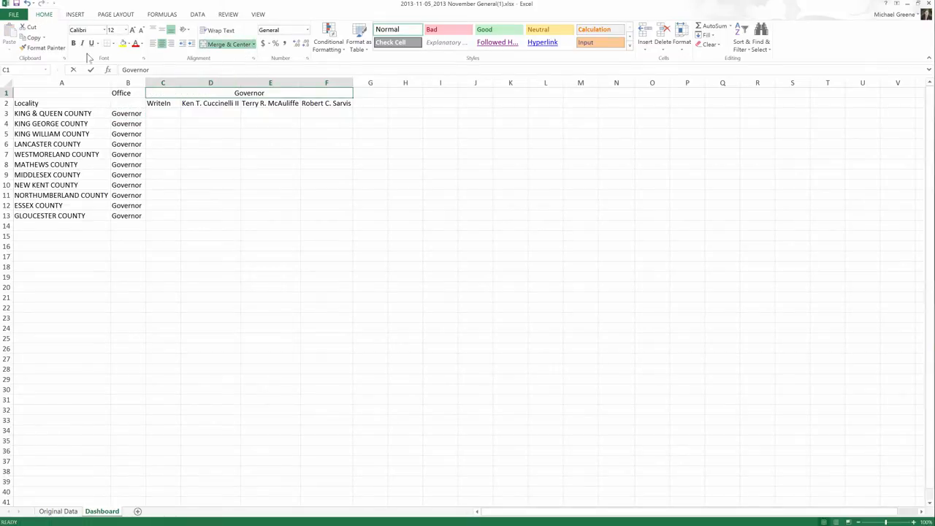
click(210, 123)
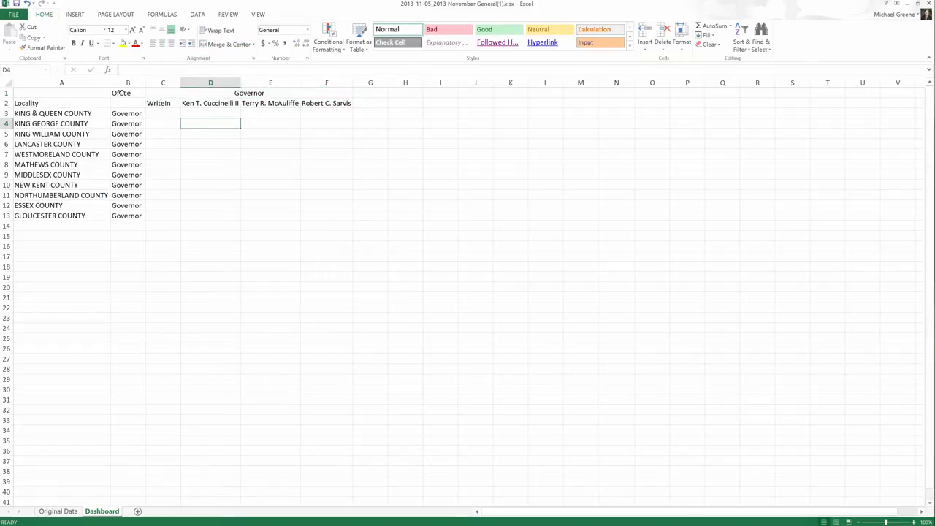
drag(122, 92, 129, 225)
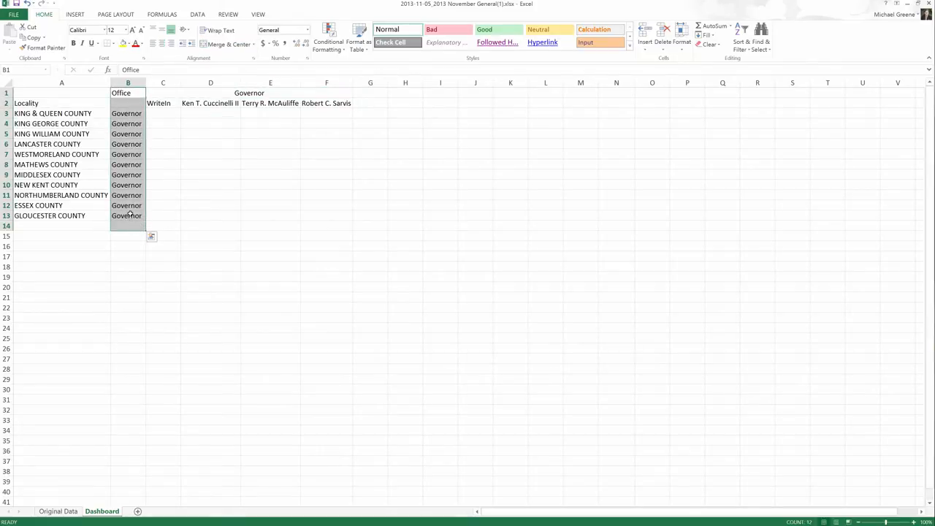
key(Delete)
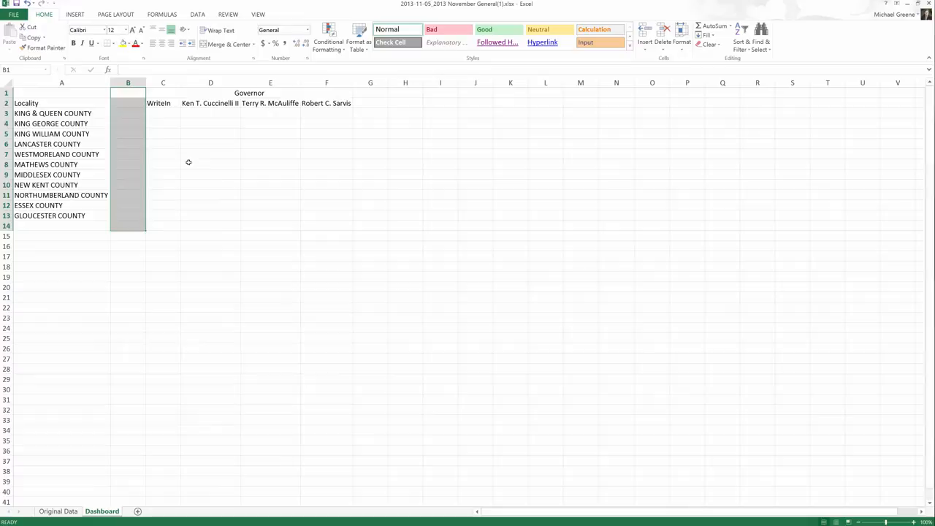
click(189, 162)
click(160, 91)
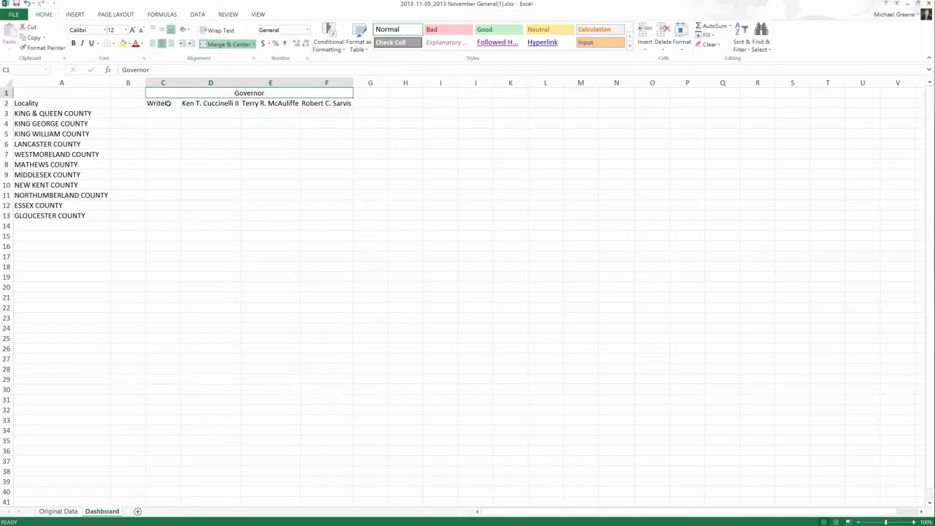
drag(167, 103, 324, 102)
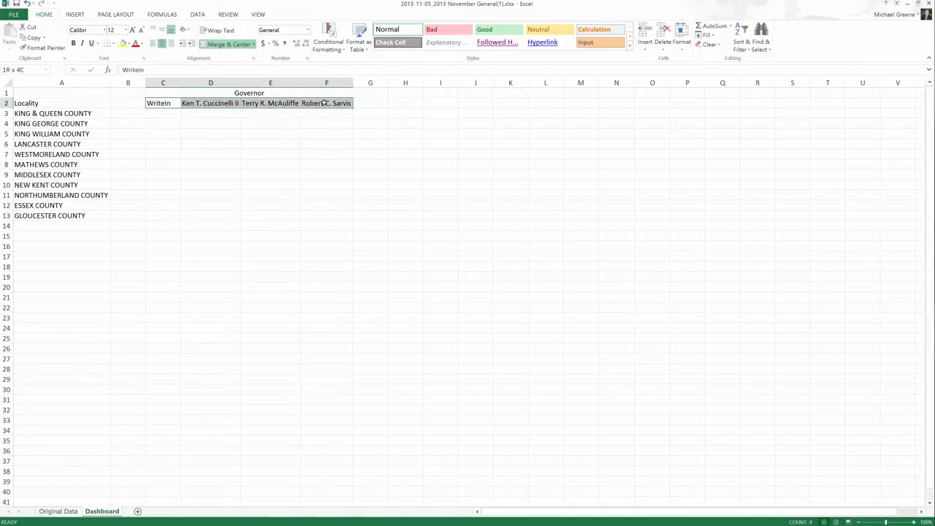
drag(160, 114, 317, 215)
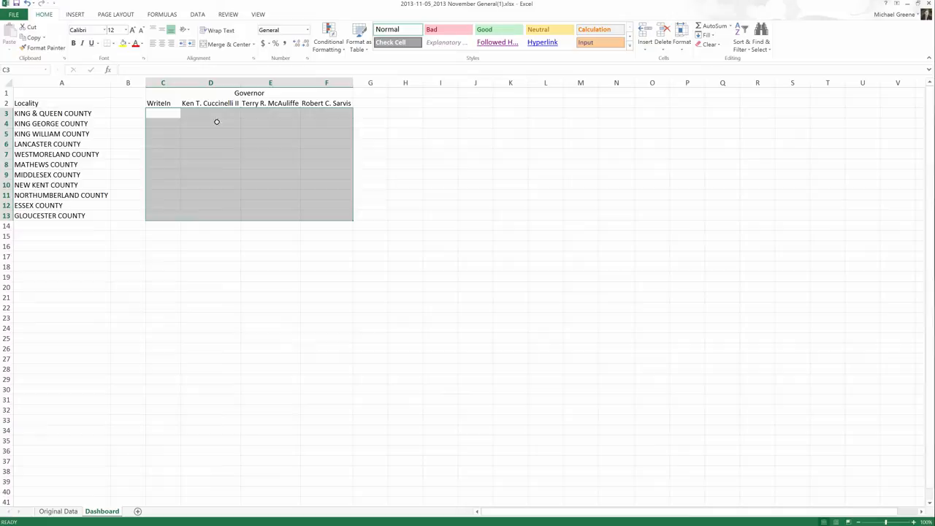
click(169, 115)
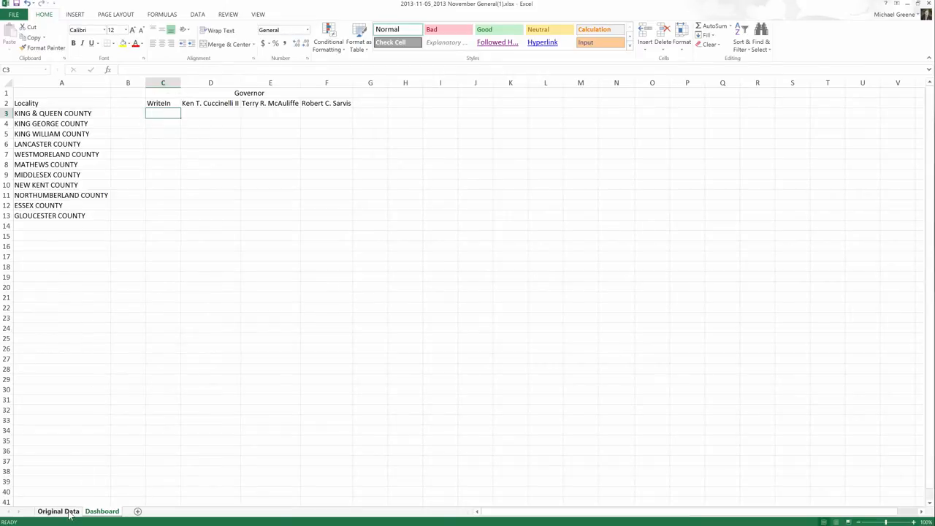
key(ctrl+Page_Up)
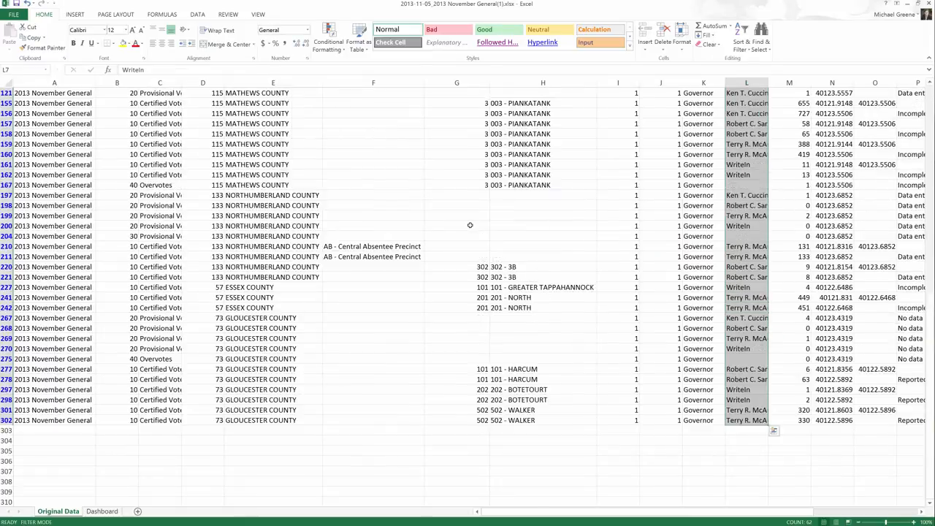
scroll(471, 226, up, 10)
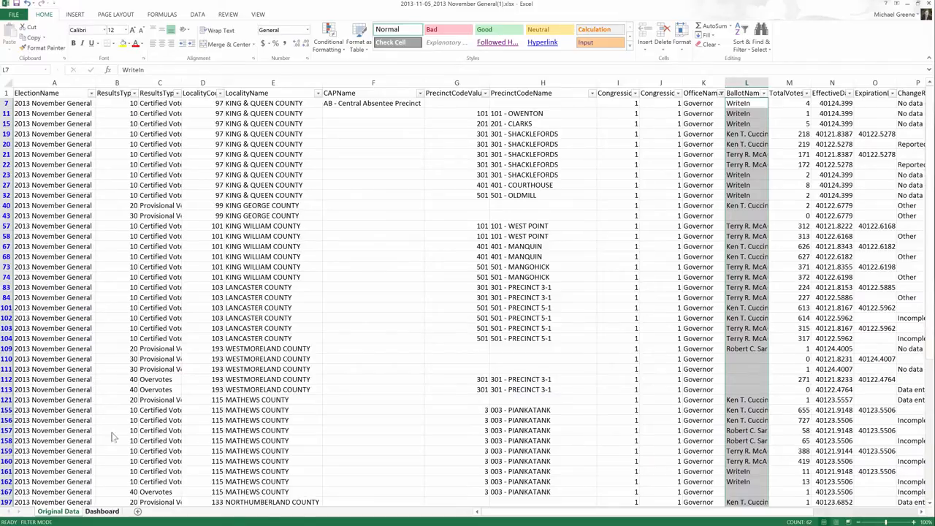
key(ctrl+Page_Down)
mouse_move(163, 114)
mouse_down()
mouse_move(310, 114)
mouse_move(319, 212)
mouse_up()
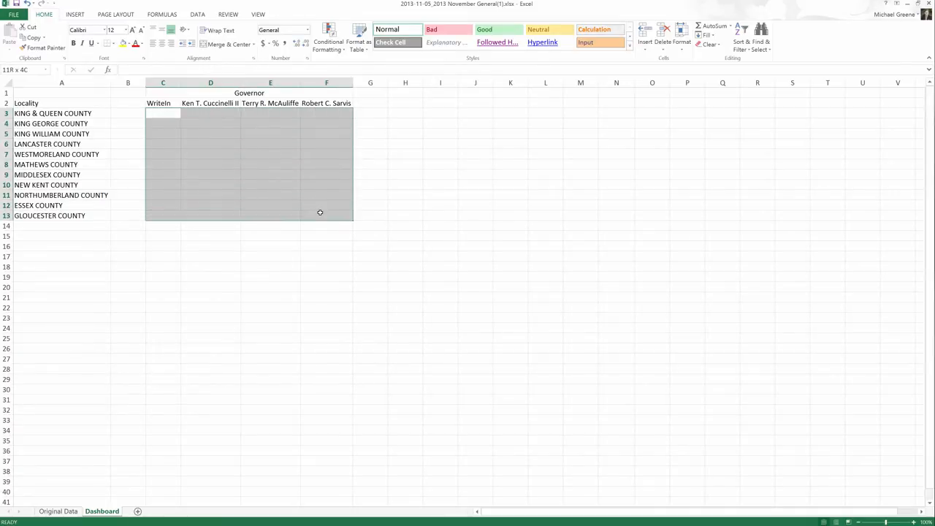
- Select the vote-count grid and the King & Queen County write-in cell C3 for a formula
drag(320, 213, 320, 212)
click(172, 115)
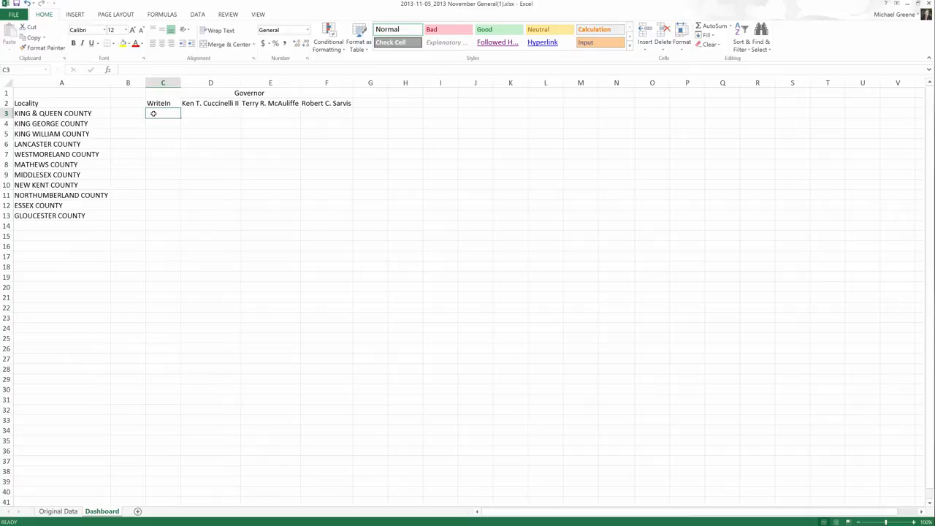
text(=)
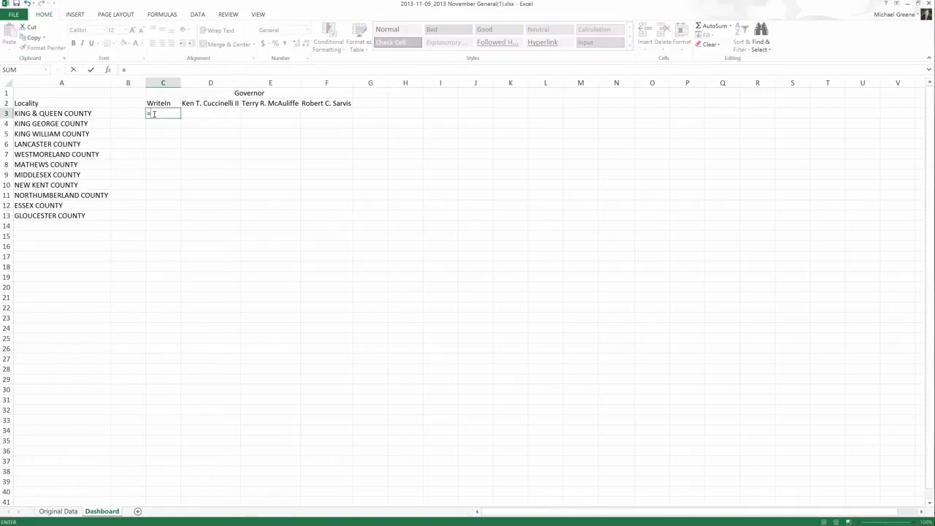
text(sumif)
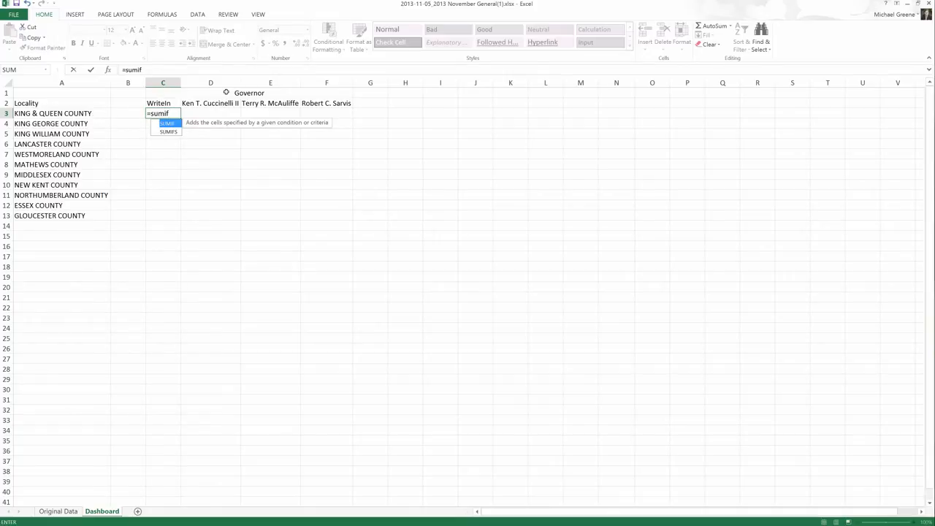
- Commit a first sum formula in C3, get #NAME?, and reopen it in the formula bar
click(170, 132)
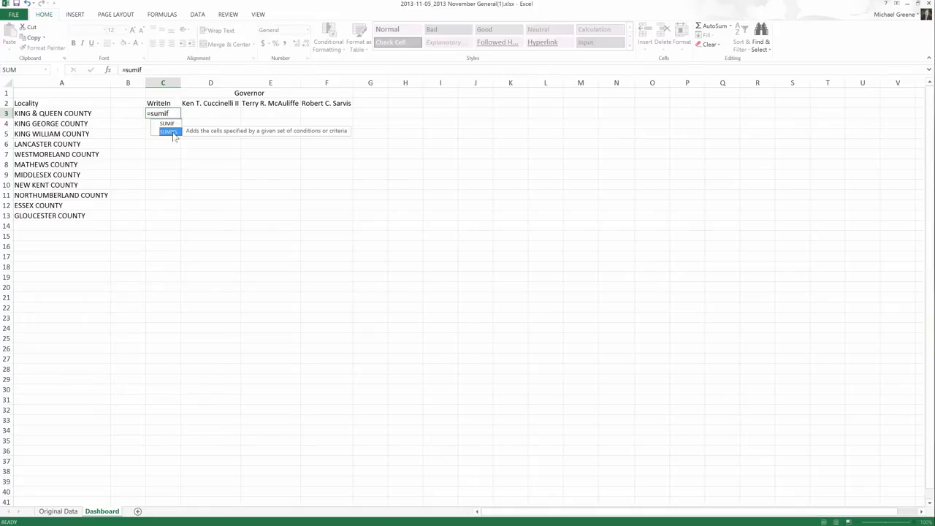
key(Return)
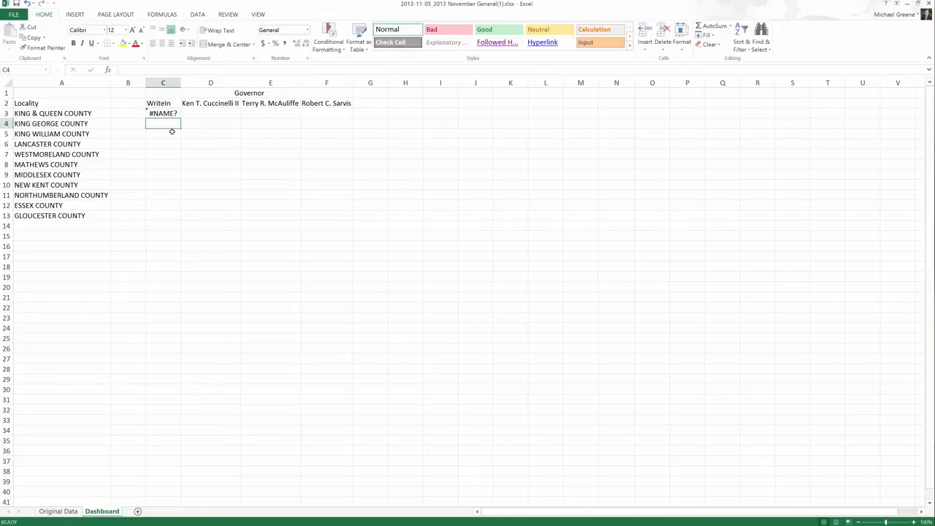
key(Up)
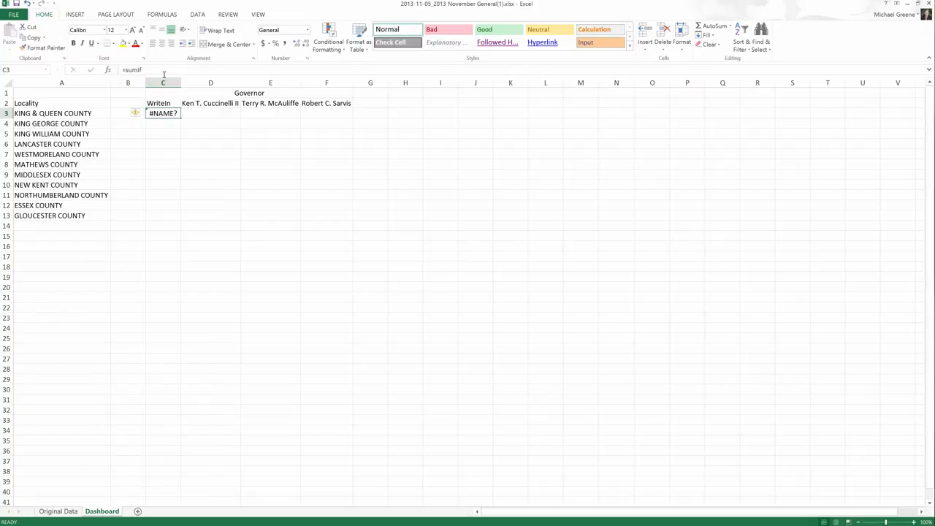
click(164, 69)
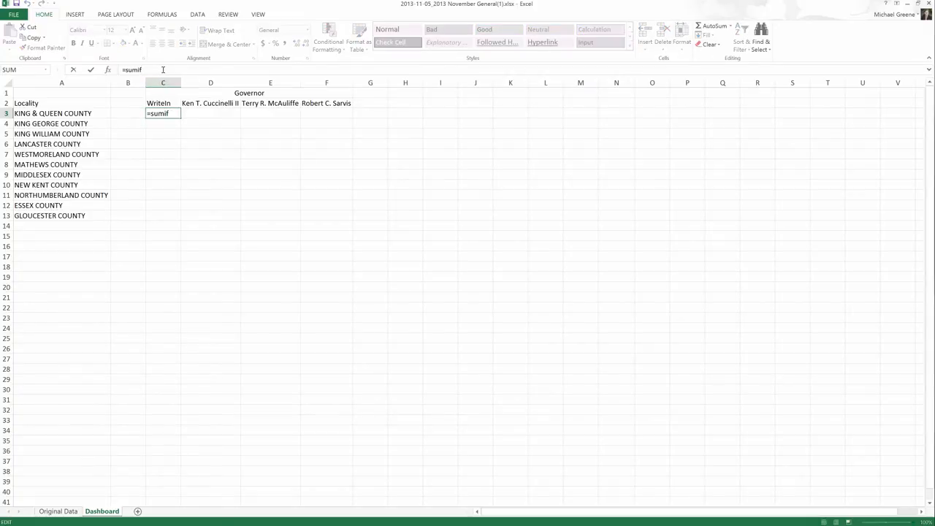
text(s)
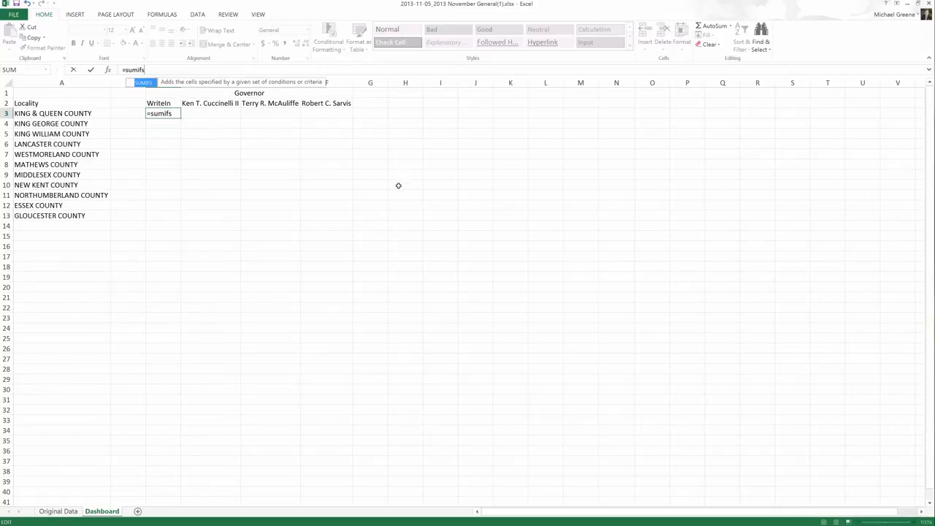
- Continue editing the C3 formula into the opening of a SUMIFS call
click(173, 114)
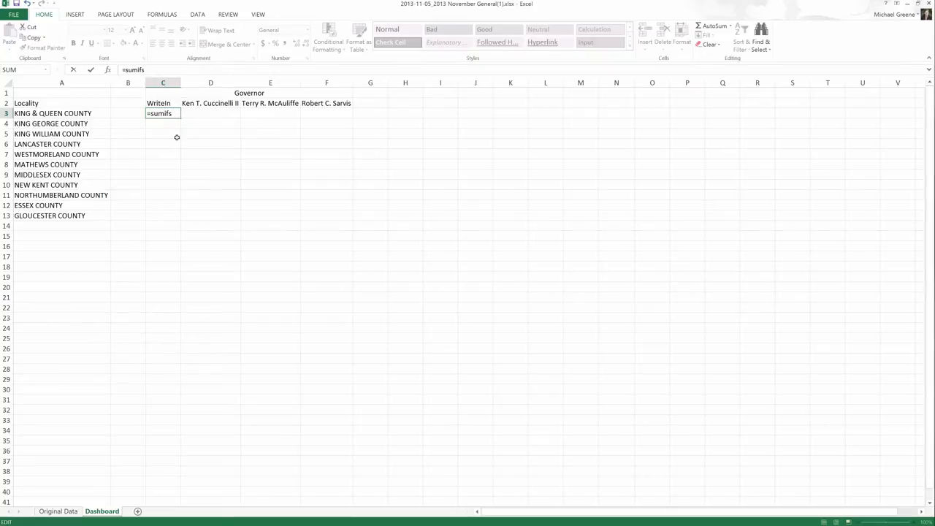
text(()
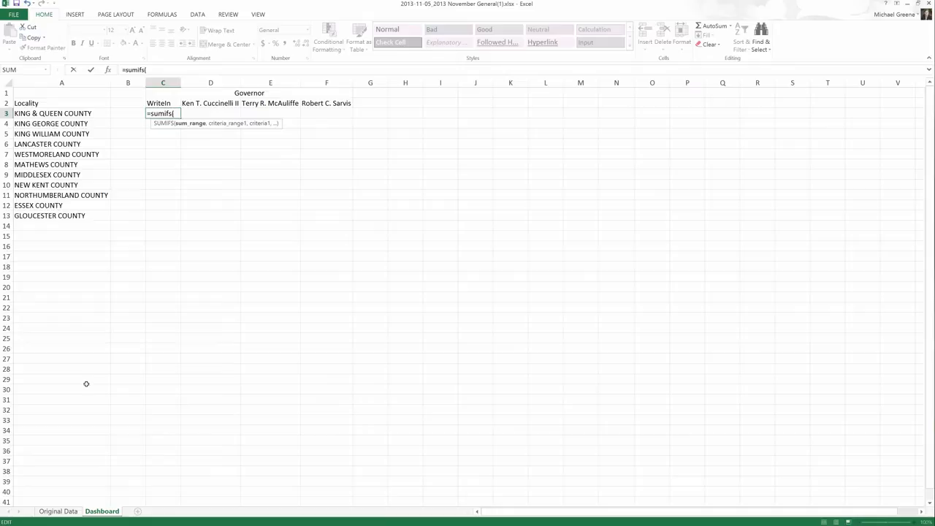
- Try the Original Data TotalVotes column M as sum range and delete the wrong reference
click(58, 510)
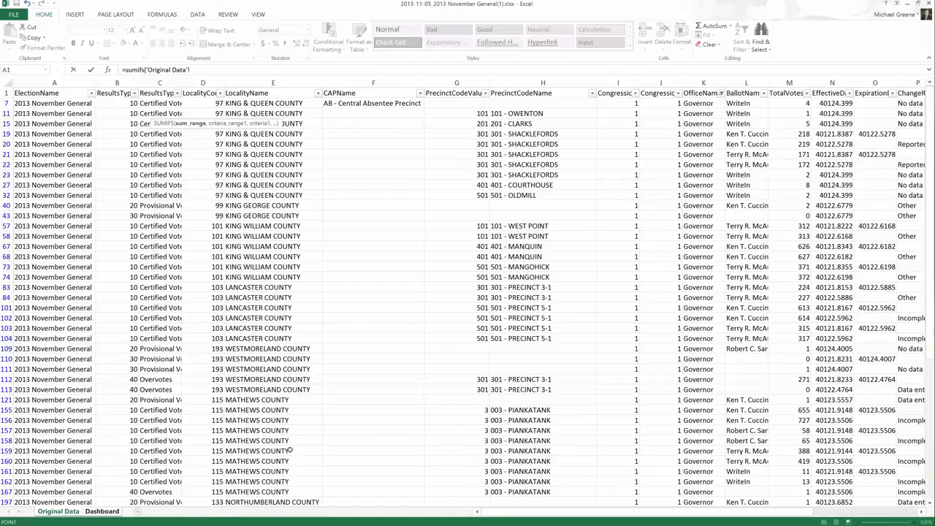
click(791, 82)
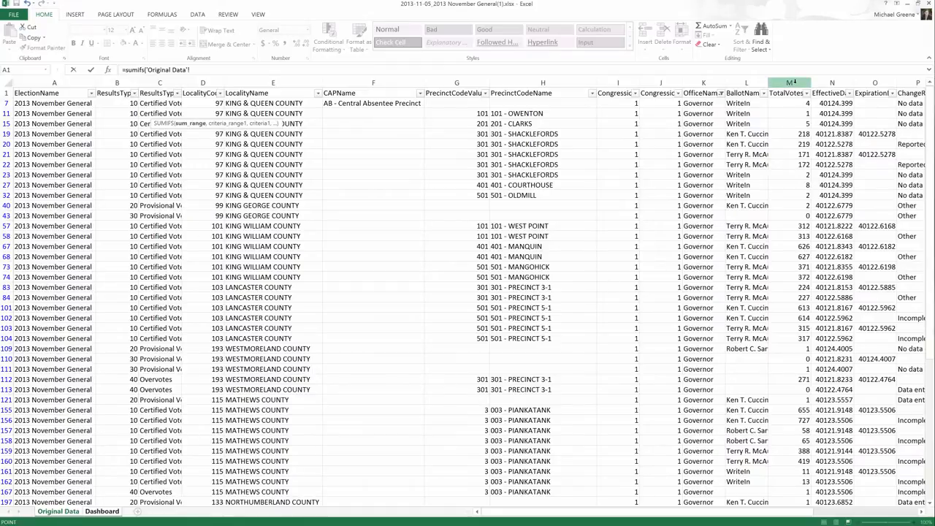
click(791, 82)
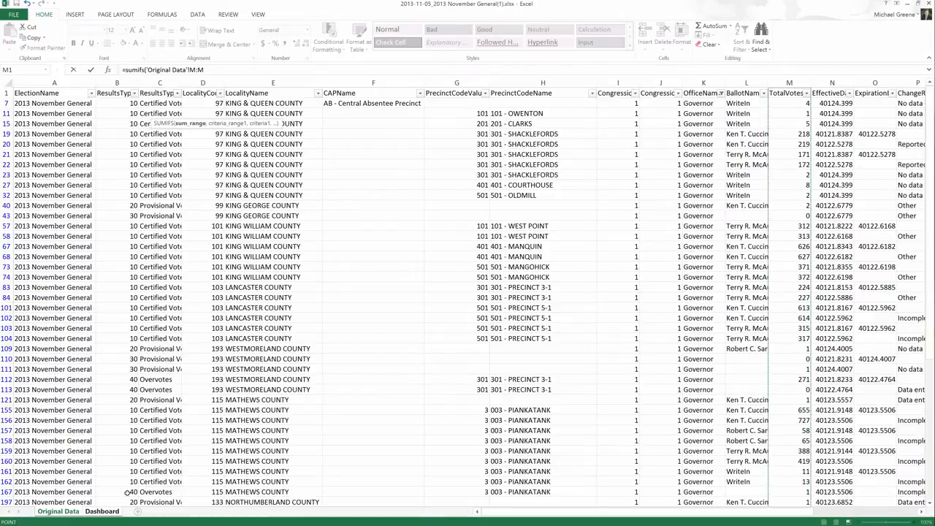
click(101, 511)
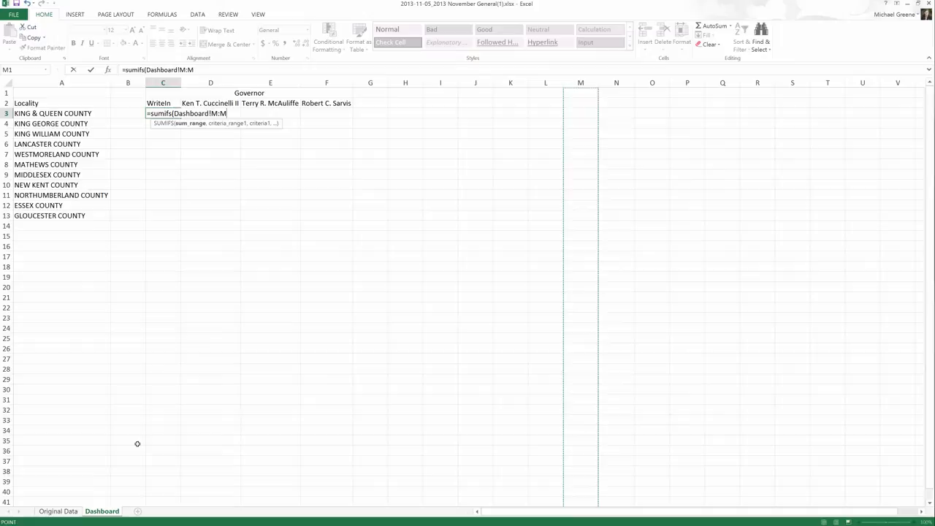
key(BackSpace)
key(BackSpace)
key(BackSpace)
key(BackSpace)
key(BackSpace)
key(BackSpace)
key(BackSpace)
key(BackSpace)
key(BackSpace)
key(BackSpace)
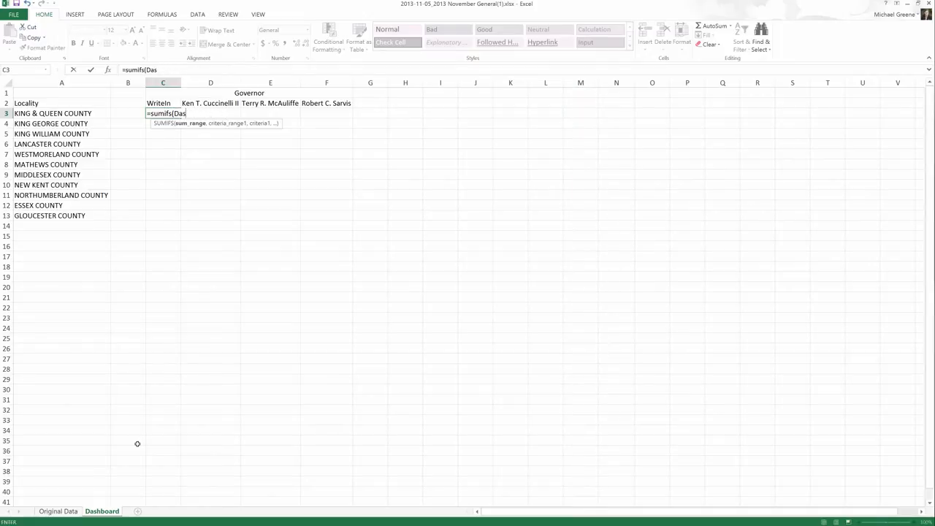
key(BackSpace)
key(BackSpace)
key(BackSpace)
- Set 'Original Data'!M:M as the SUMIFS sum range and check it on the Dashboard
click(59, 511)
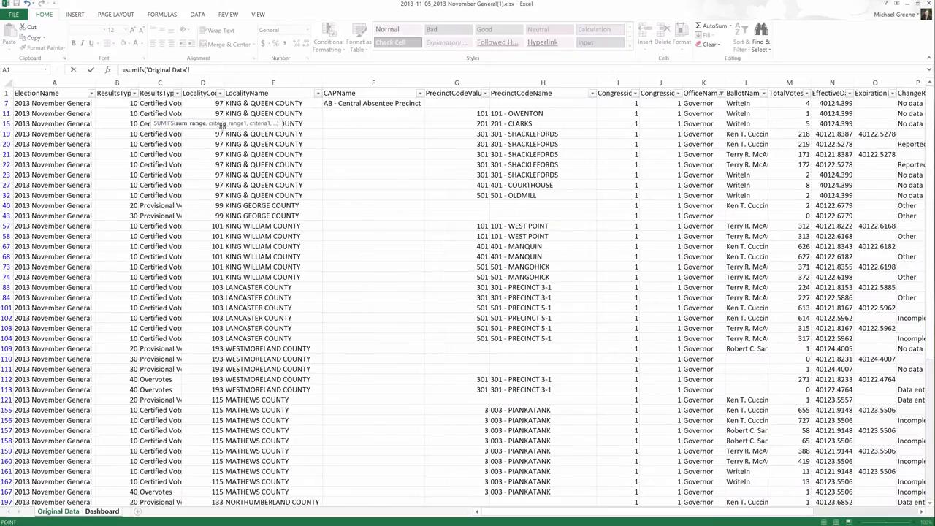
click(790, 83)
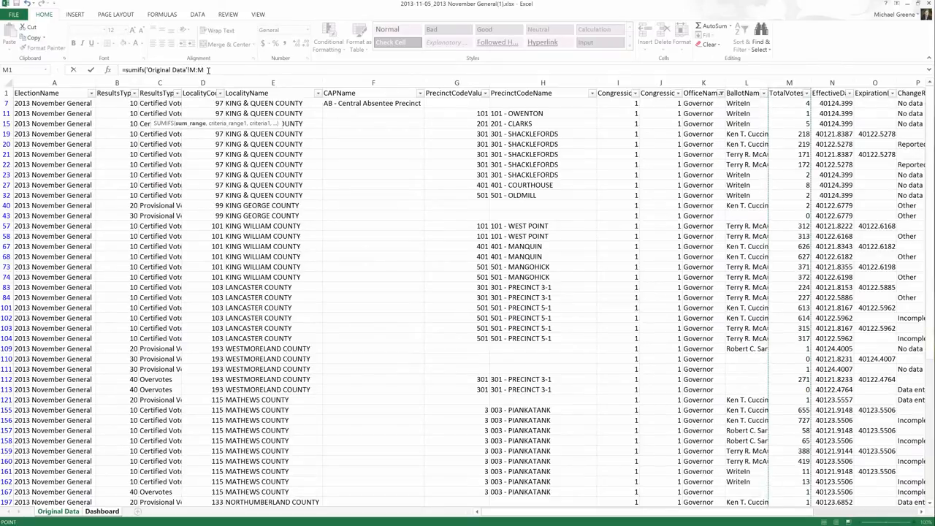
click(103, 510)
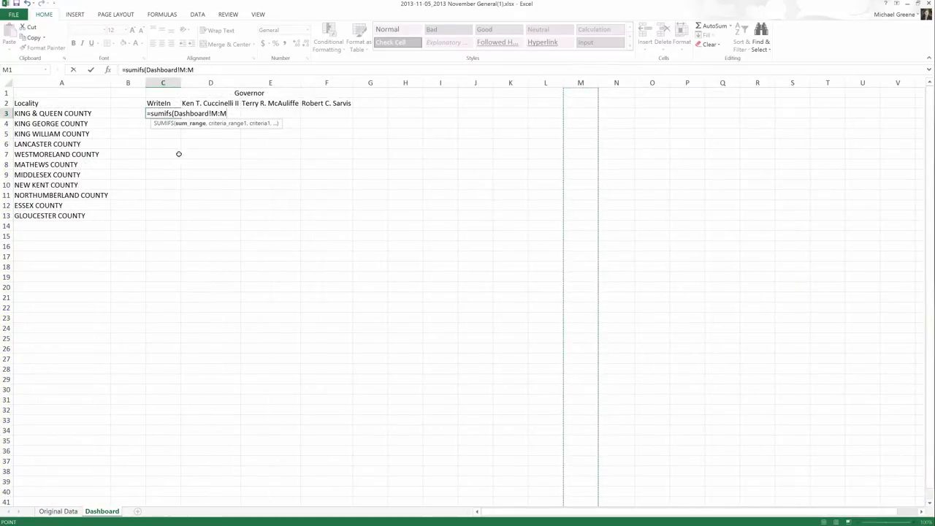
click(59, 511)
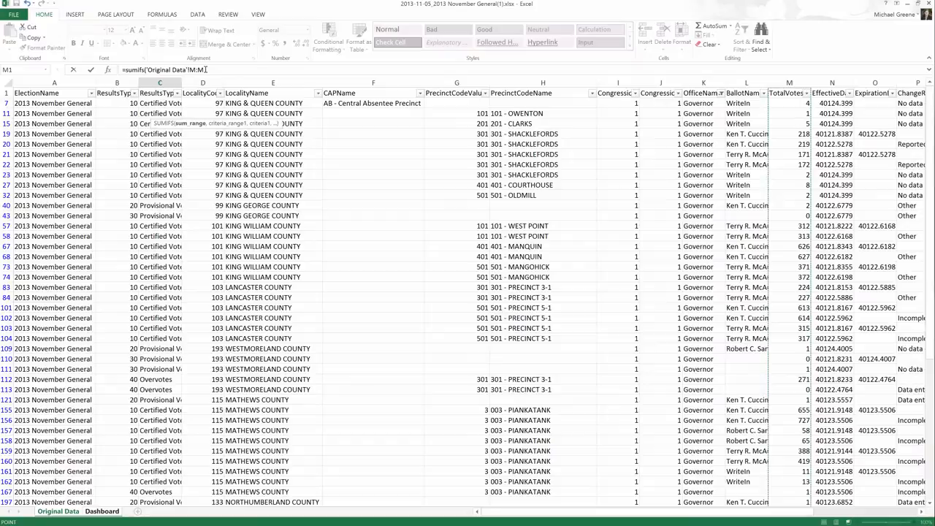
text(,)
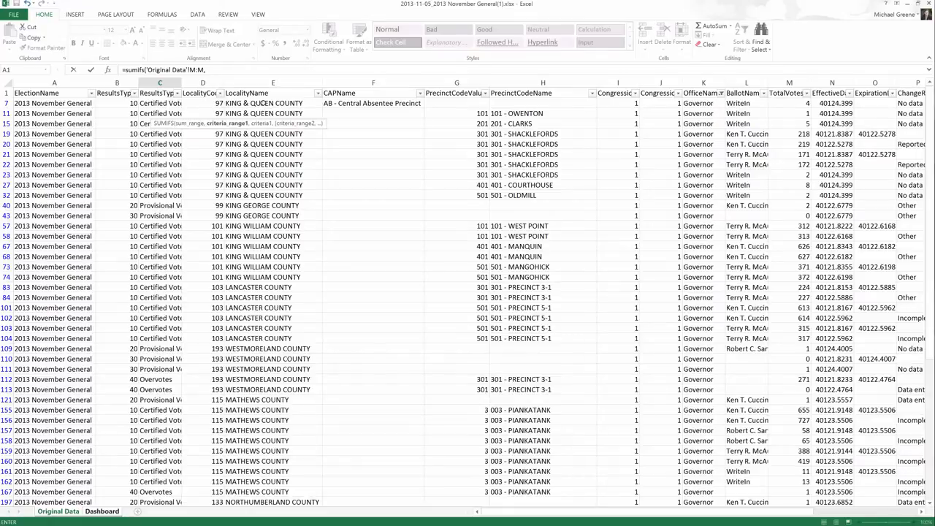
- Use LocalityName column E as criteria range and KING & QUEEN COUNTY cell E7 as criterion
click(271, 82)
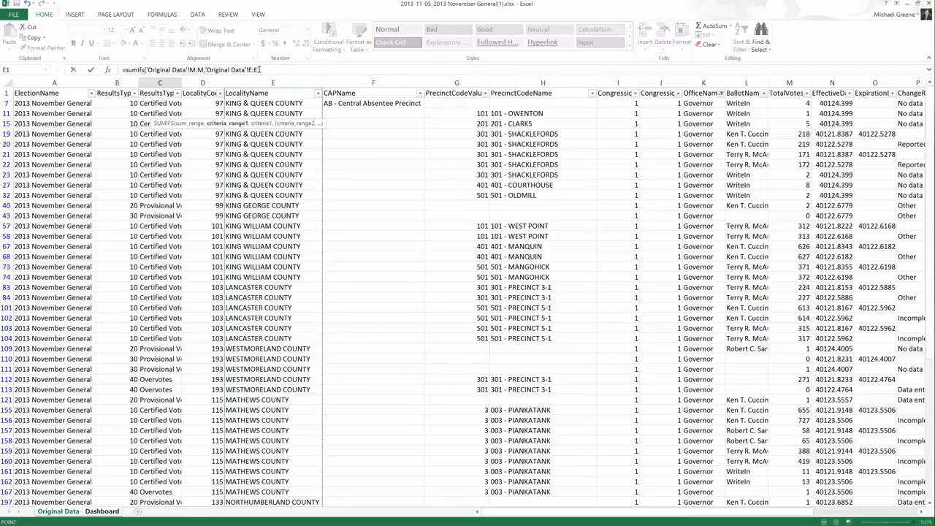
text(,)
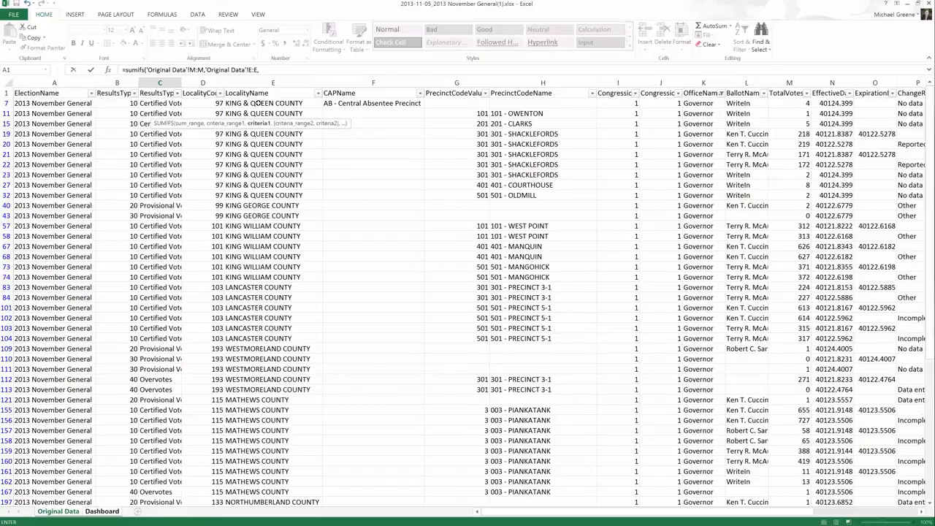
click(255, 103)
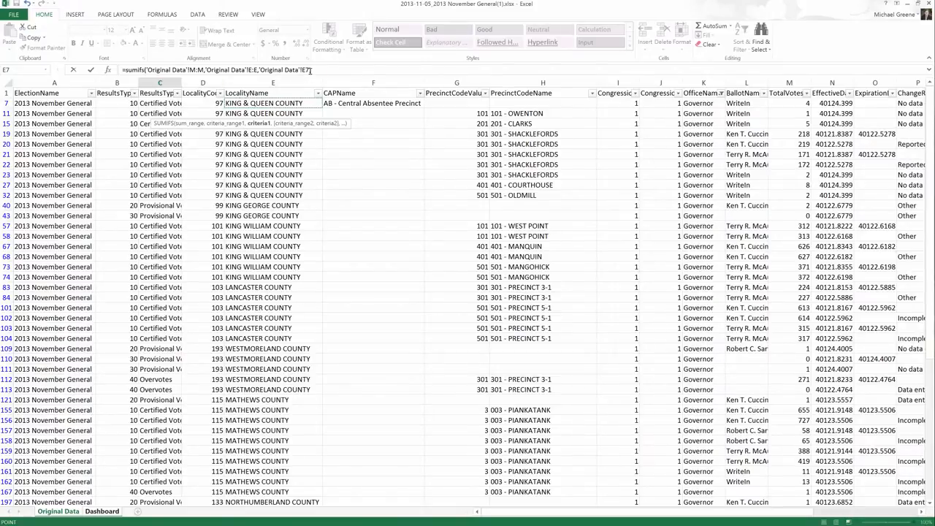
text())
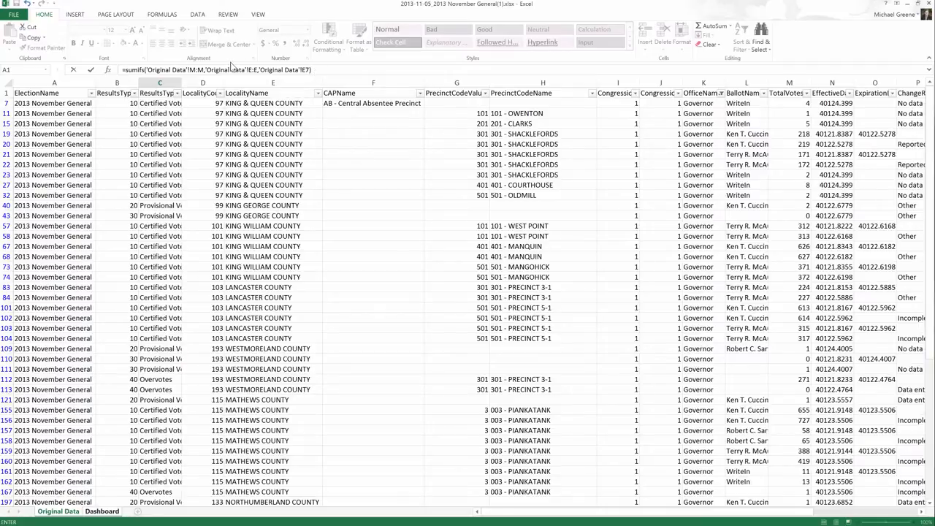
key(Return)
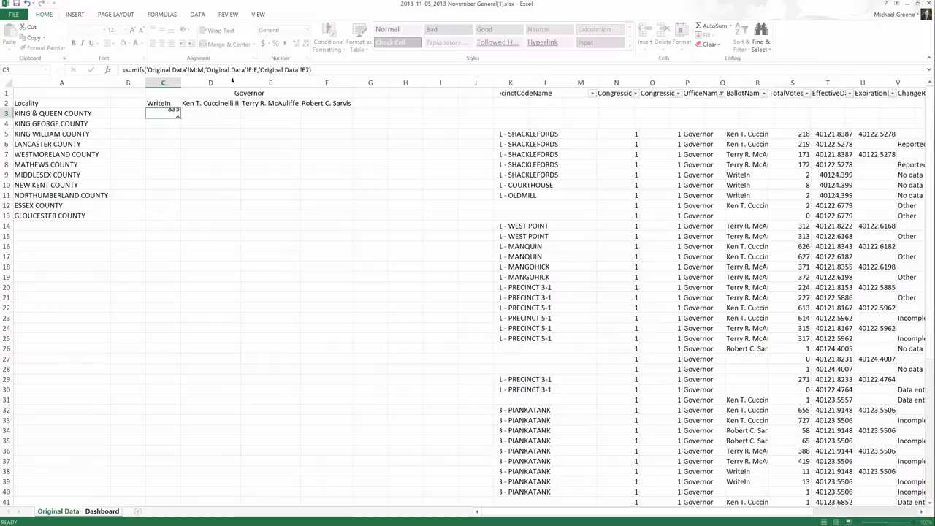
click(166, 113)
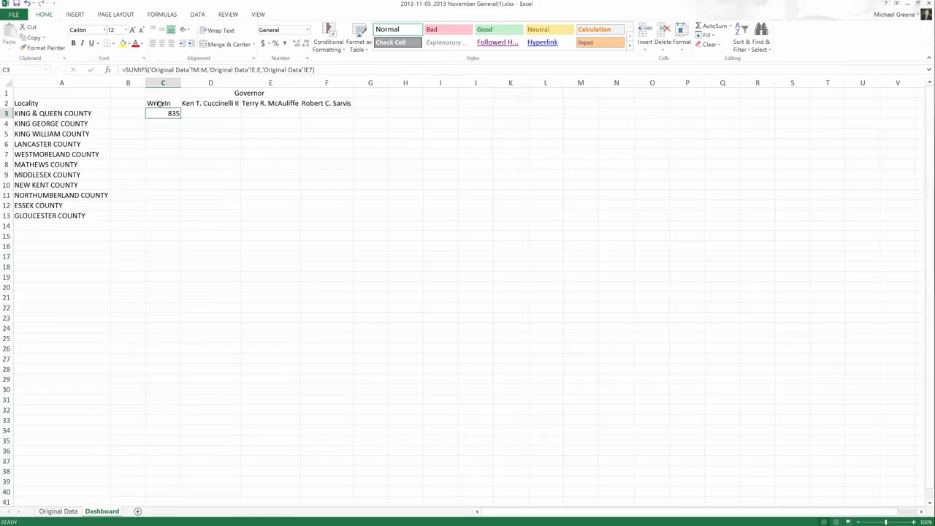
click(212, 103)
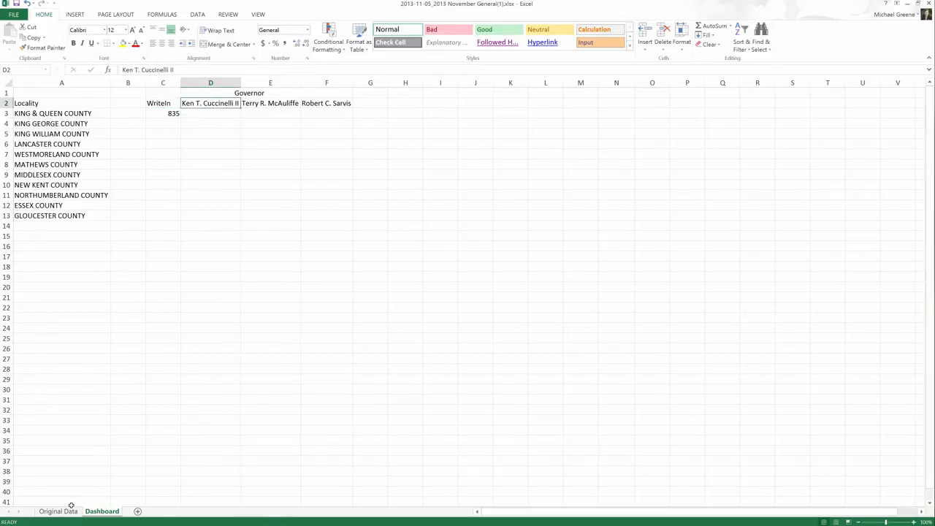
click(165, 115)
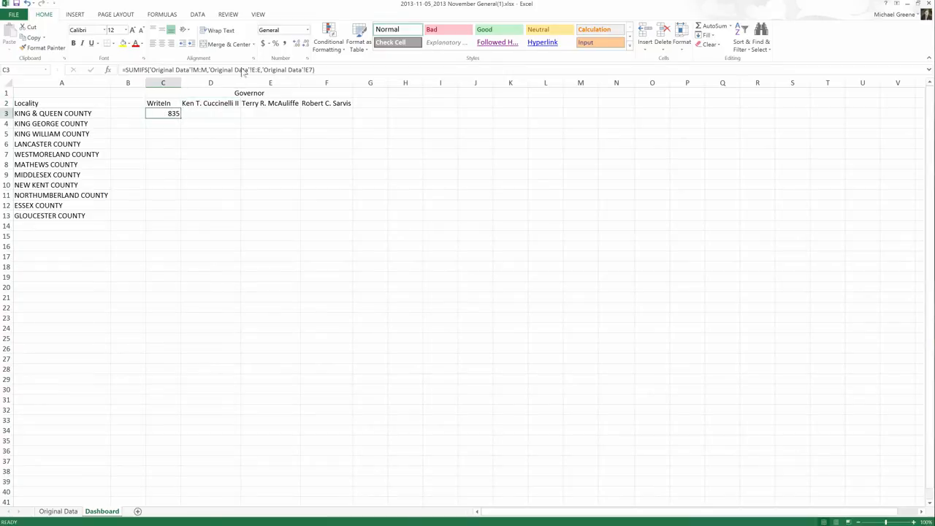
click(59, 511)
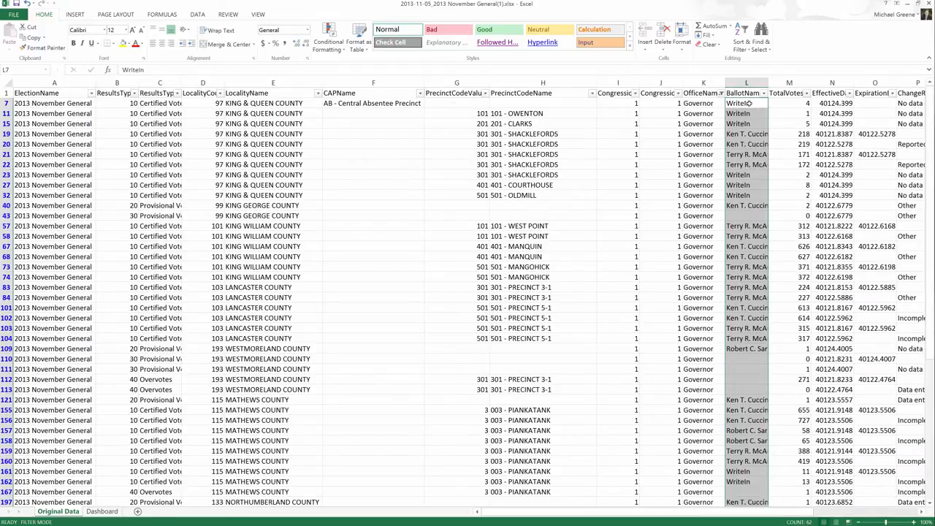
click(102, 511)
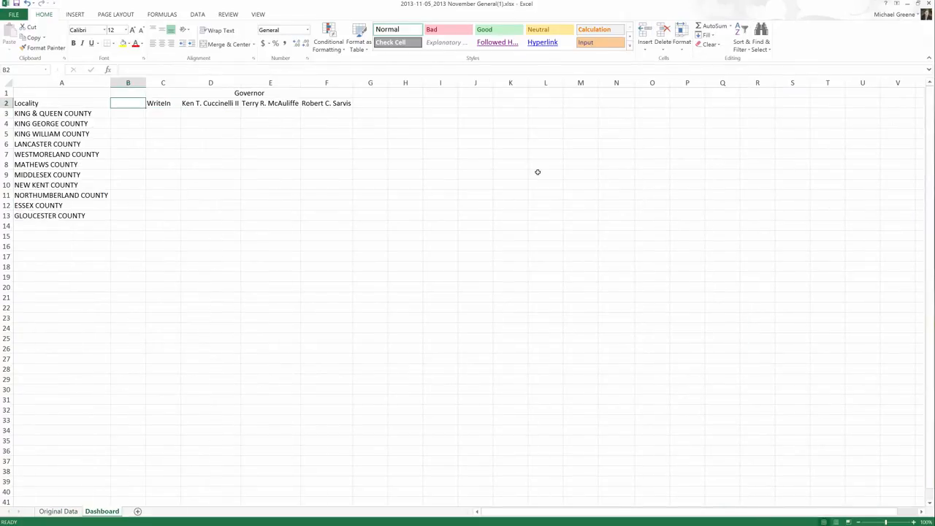
click(134, 114)
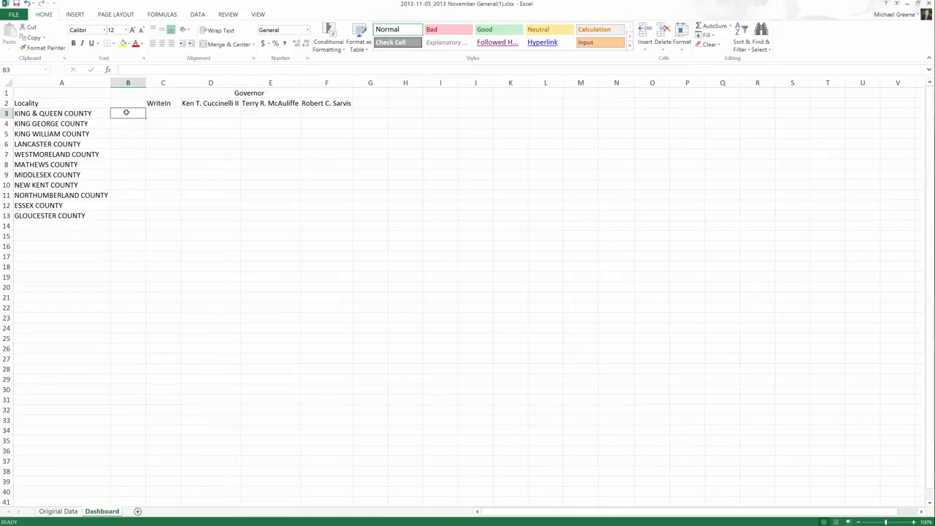
text(=)
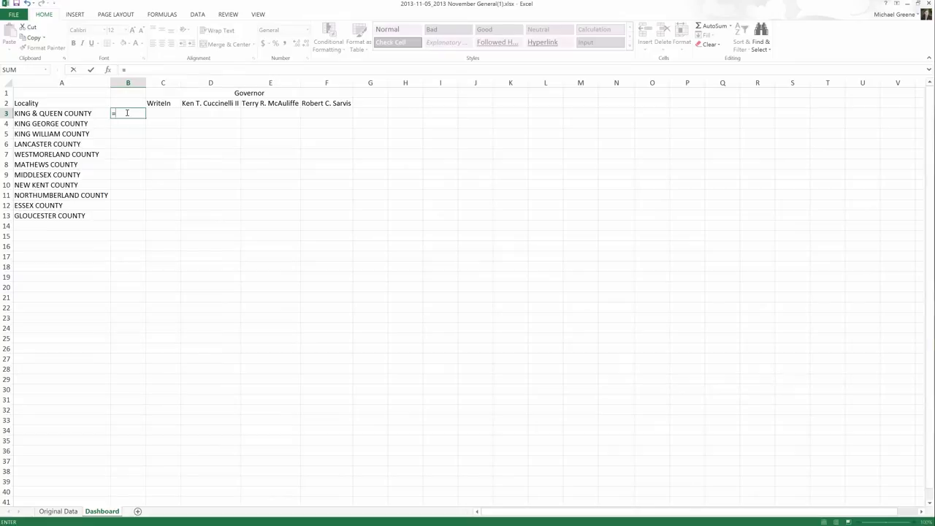
text(sumif)
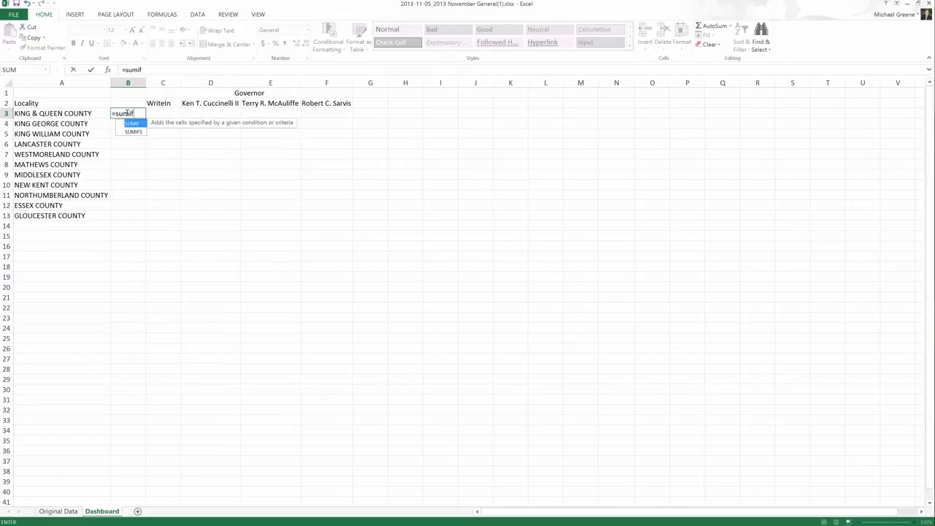
text(()
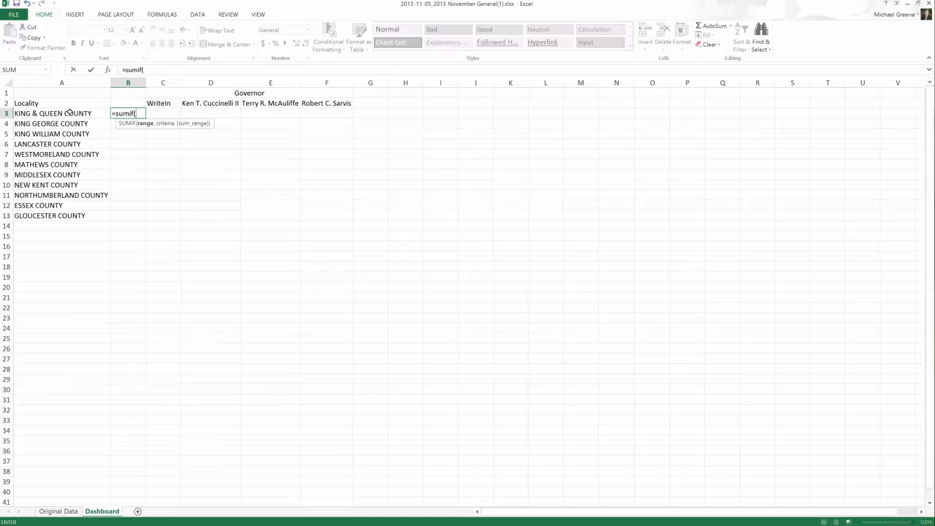
- Enter a SUMIF in B3 with range A3:A13, criterion A3 and sum range Original Data column M
drag(69, 113, 89, 216)
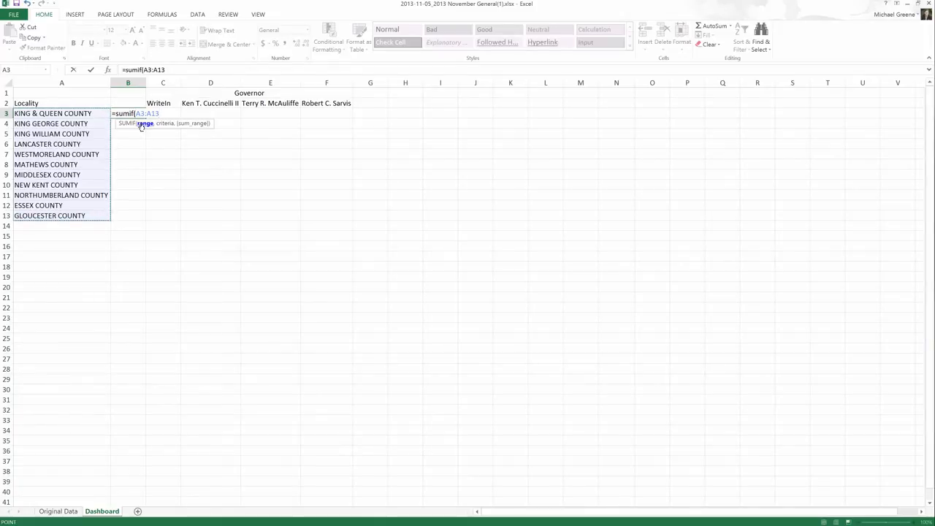
text(,)
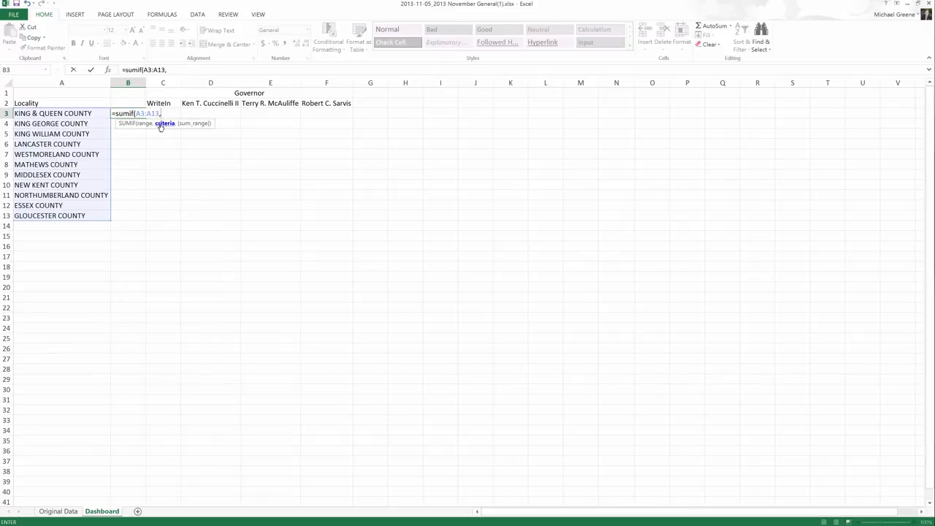
click(87, 114)
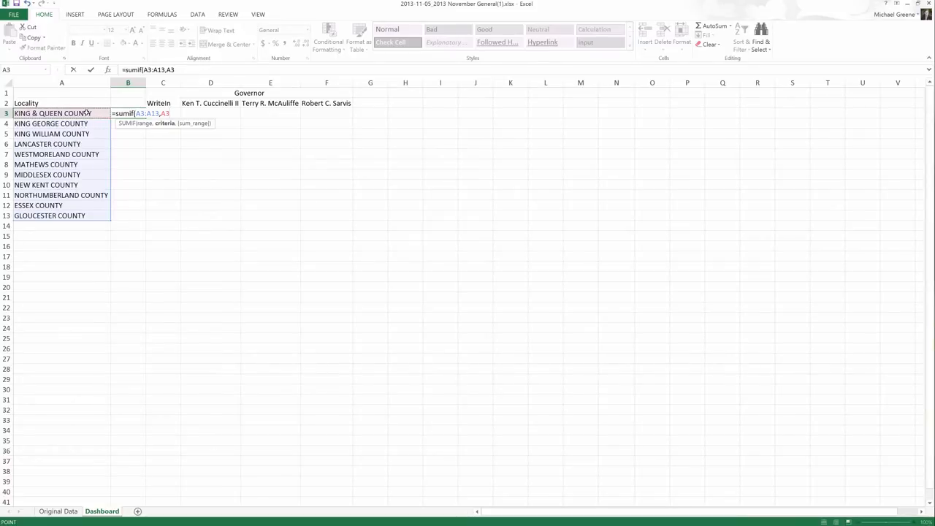
text(,)
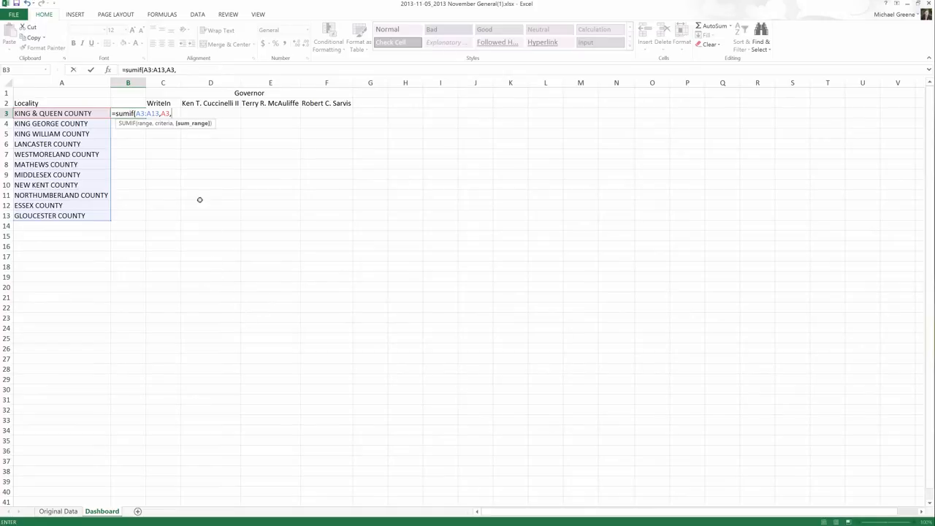
click(59, 511)
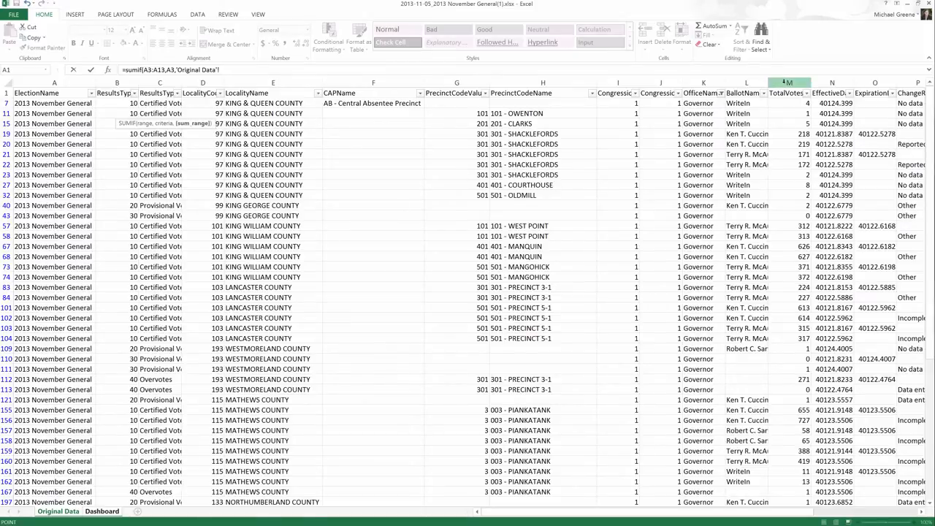
click(787, 82)
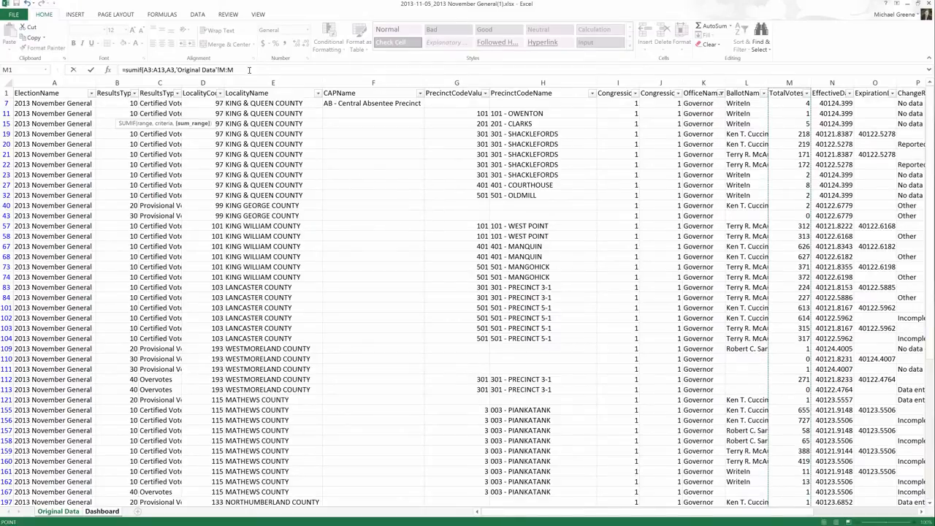
click(249, 69)
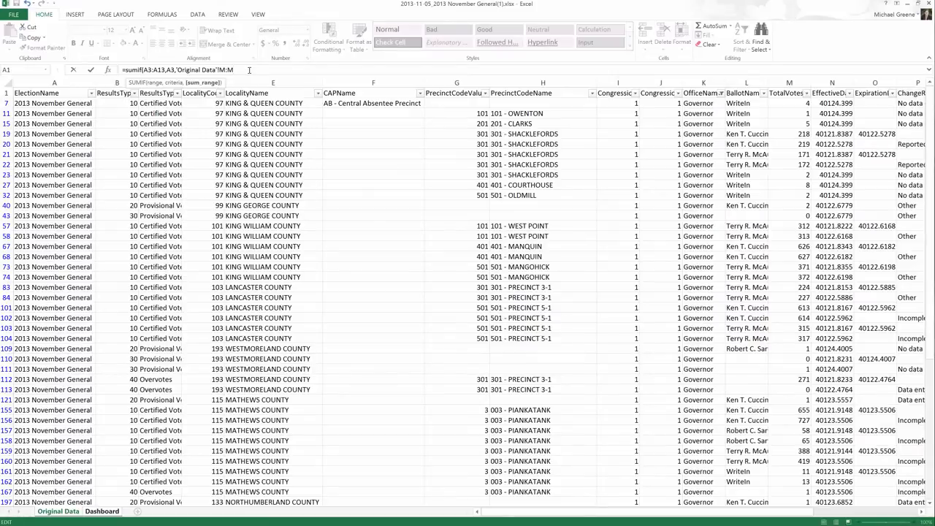
key(End)
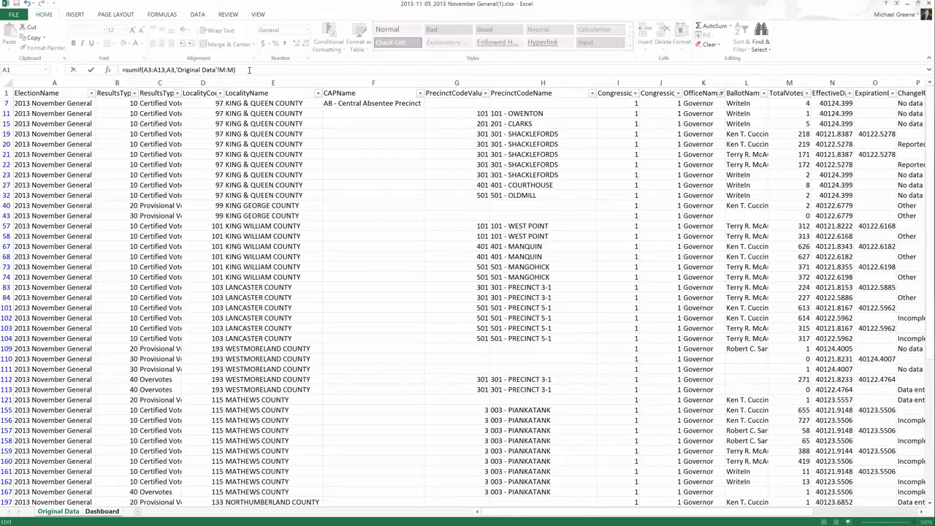
key(Return)
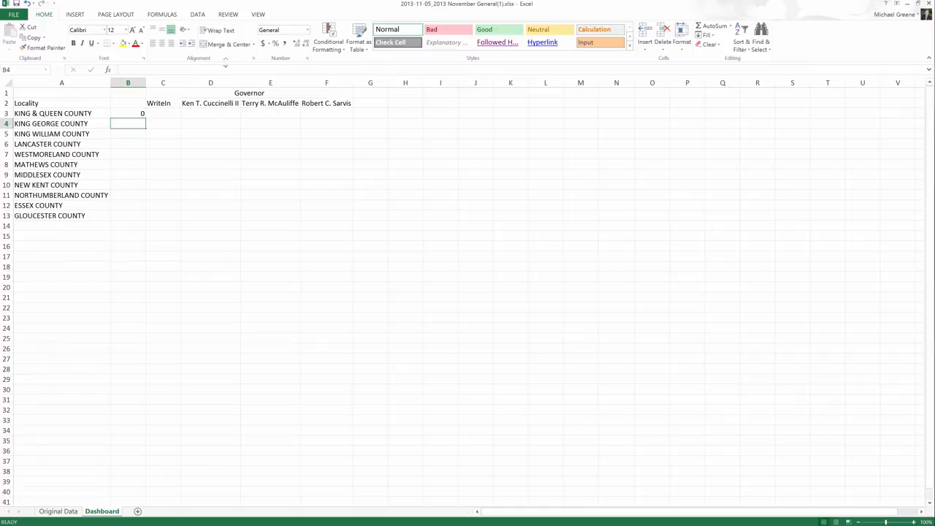
- Delete the A3:A13 and M:M arguments from B3's formula, leaving an empty SUMIF()
click(136, 115)
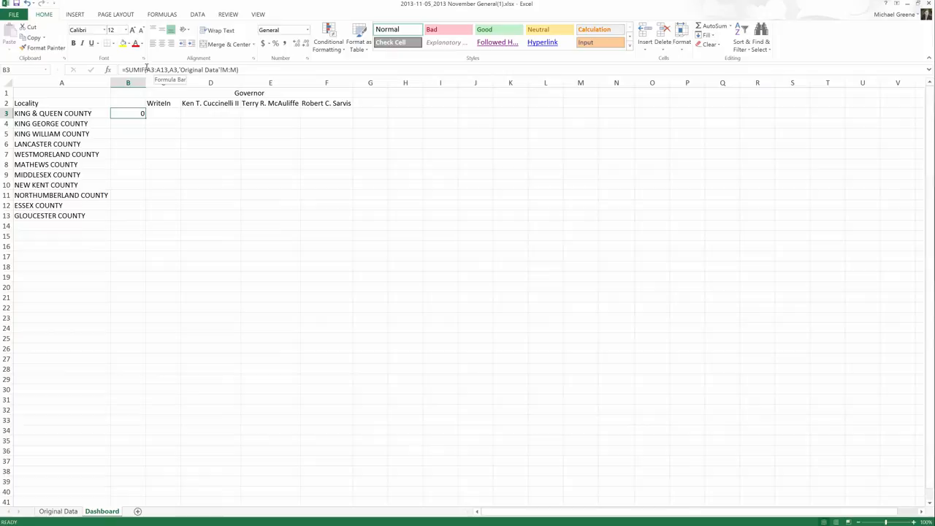
drag(147, 70, 208, 70)
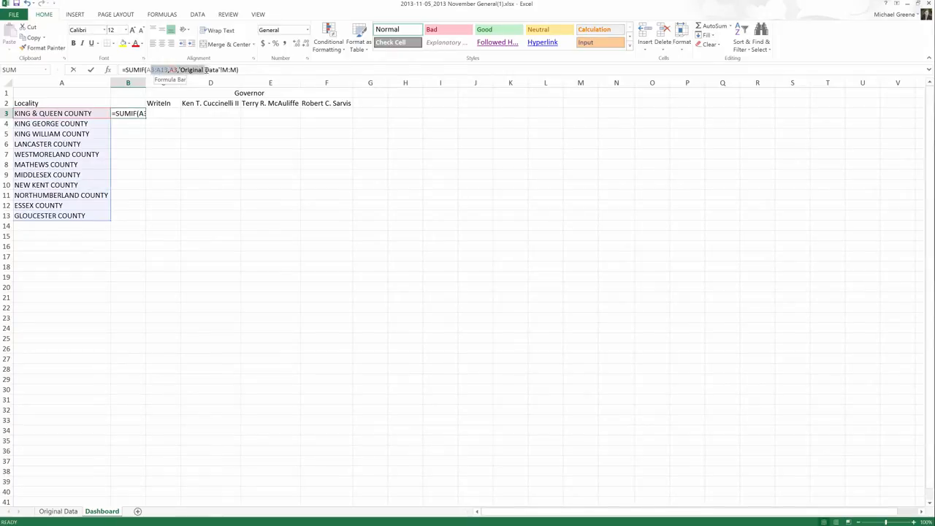
click(191, 69)
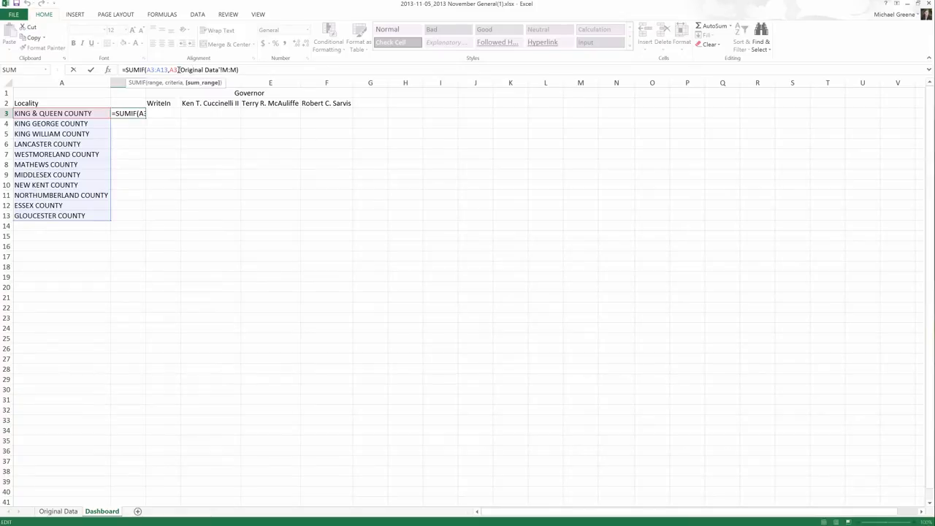
drag(179, 70, 235, 70)
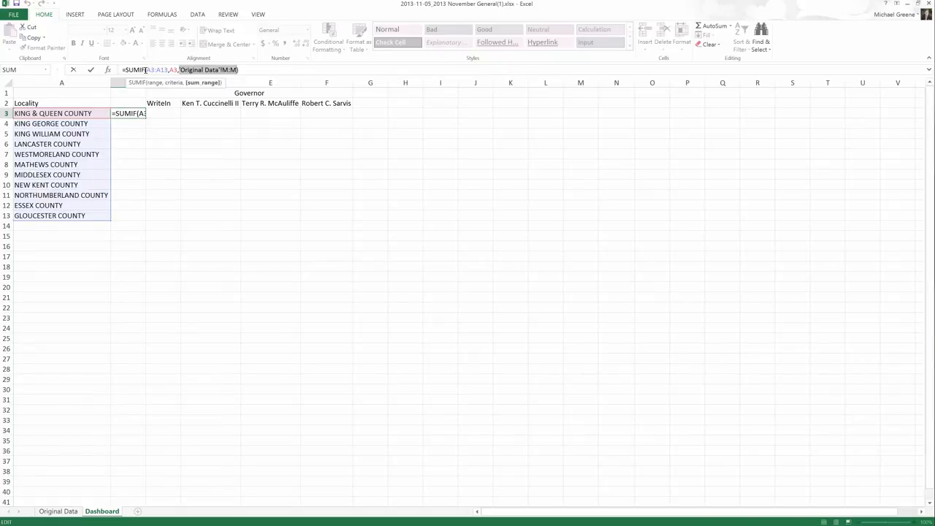
drag(145, 70, 168, 69)
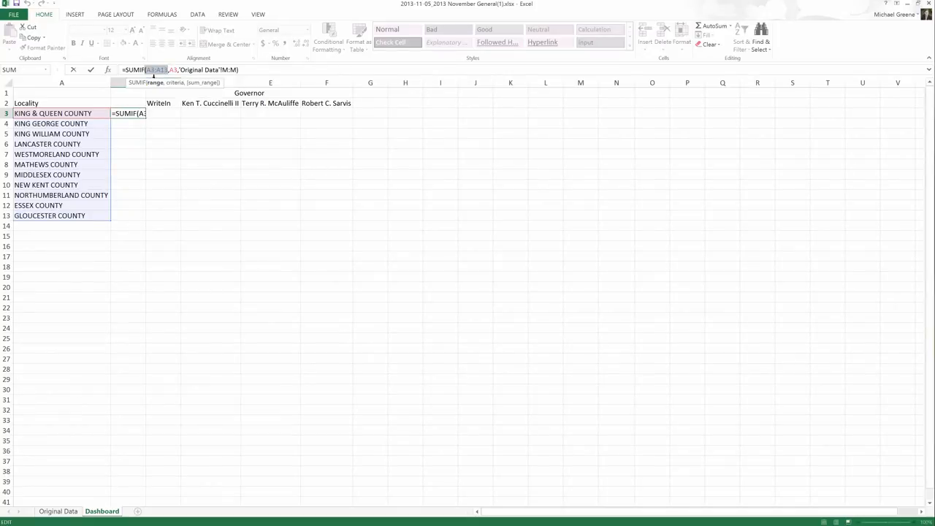
key(BackSpace)
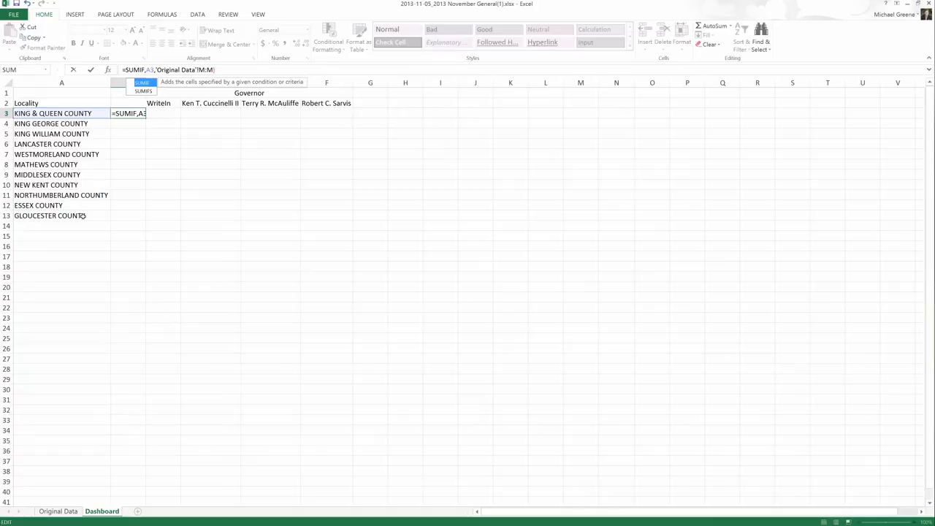
text(()
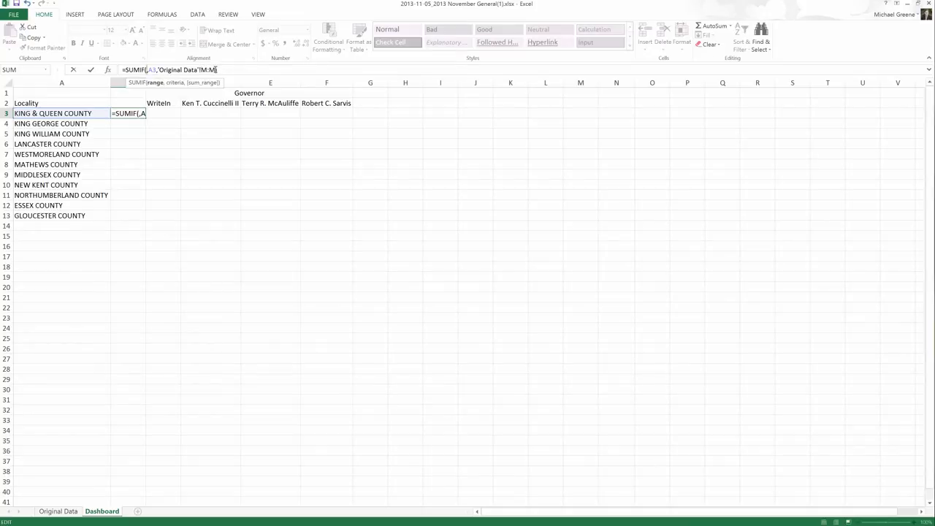
drag(216, 70, 148, 69)
key(Delete)
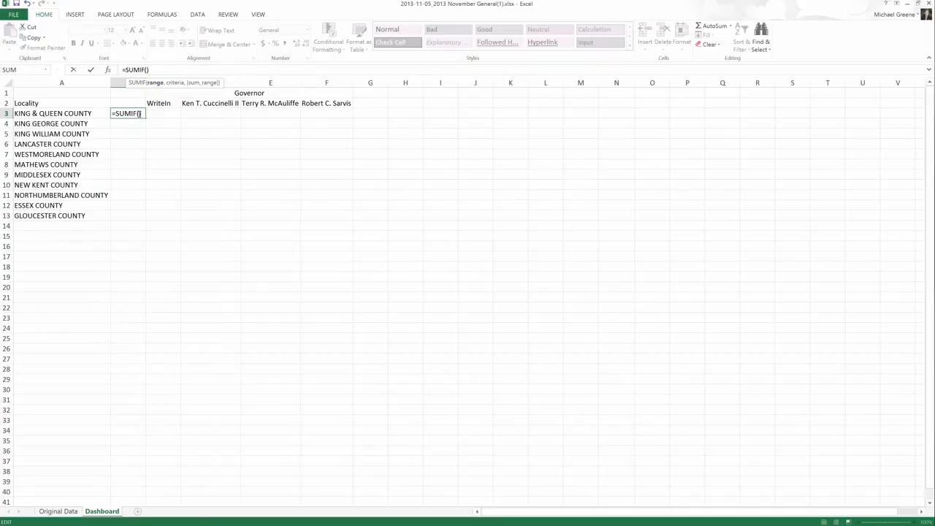
- Use Original Data column E as range and Dashboard A3, not E7, as the criterion
click(58, 511)
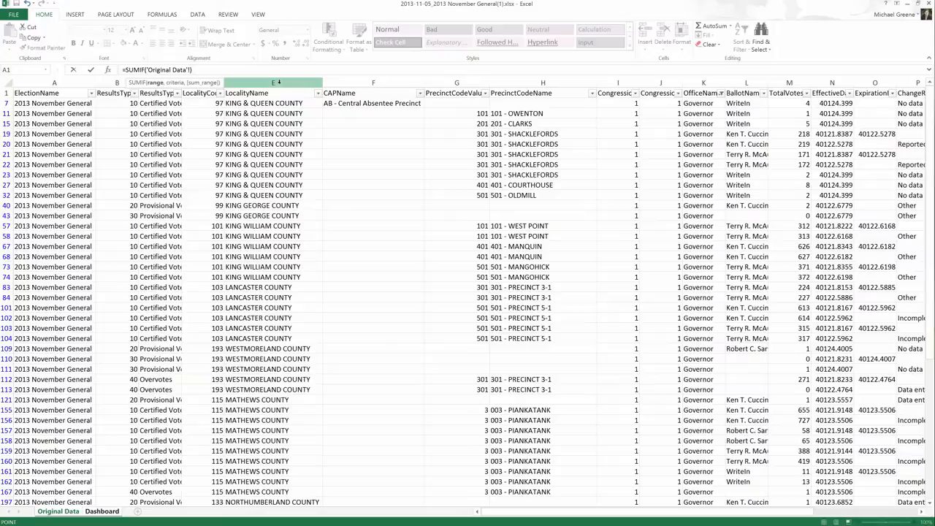
click(279, 82)
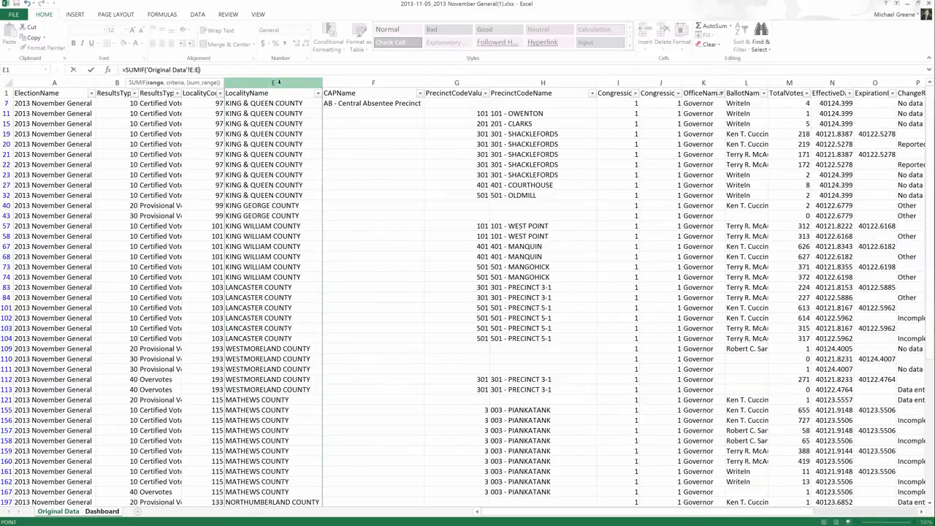
text(,)
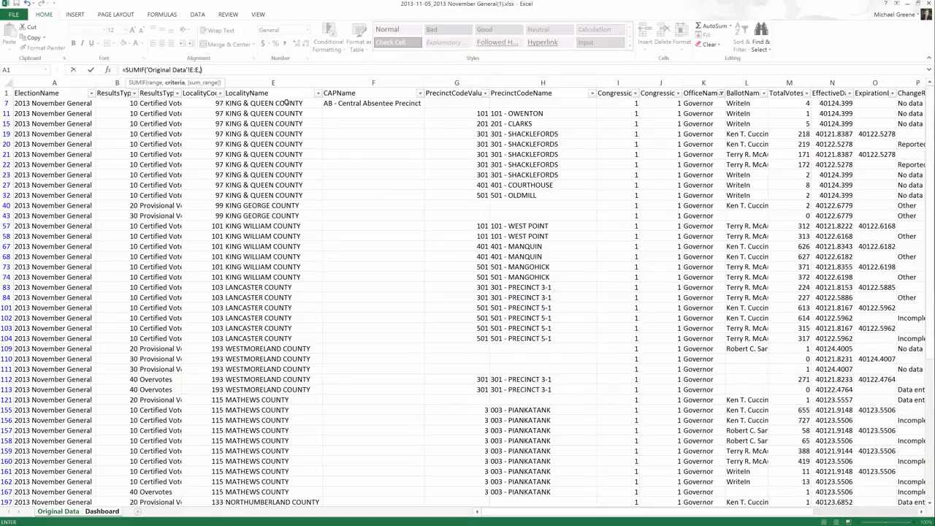
click(289, 103)
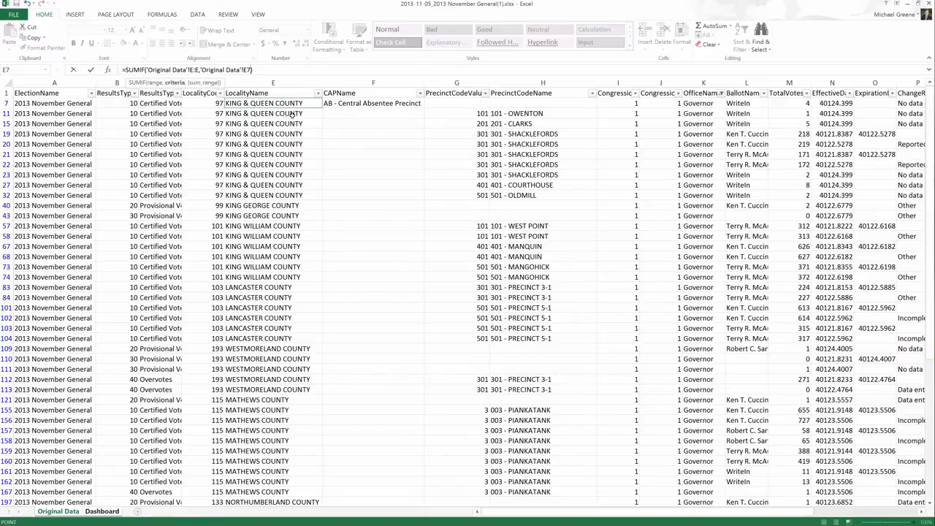
key(BackSpace)
key(BackSpace)
key(BackSpace)
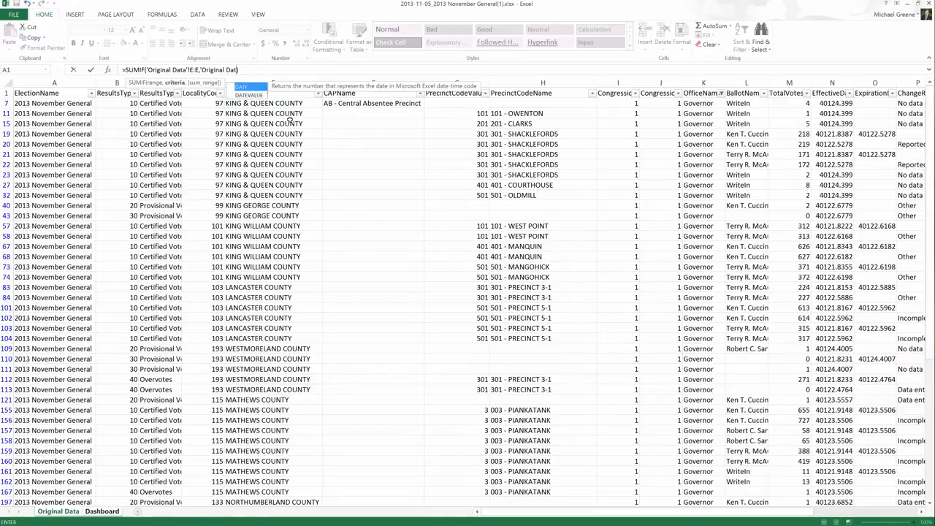
key(BackSpace)
key(BackSpace)
key(BackSpace)
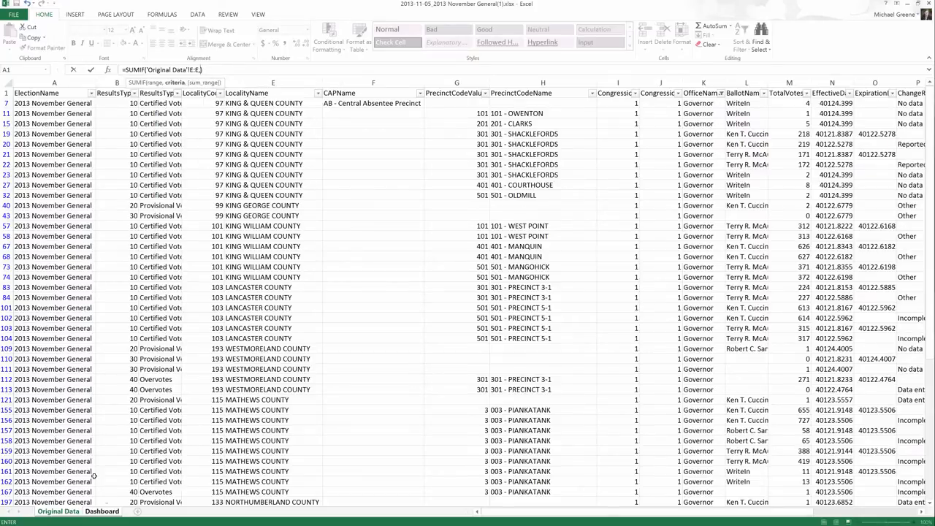
click(103, 511)
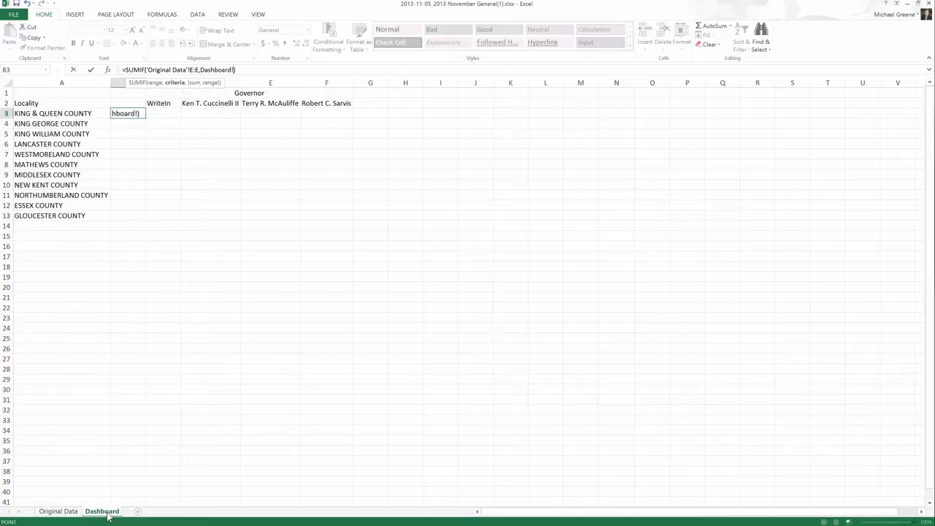
click(87, 114)
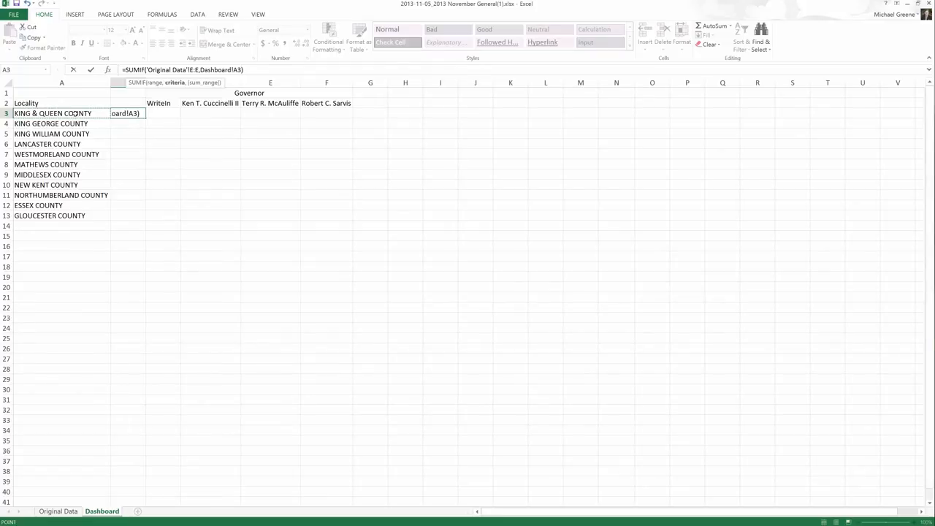
text(,)
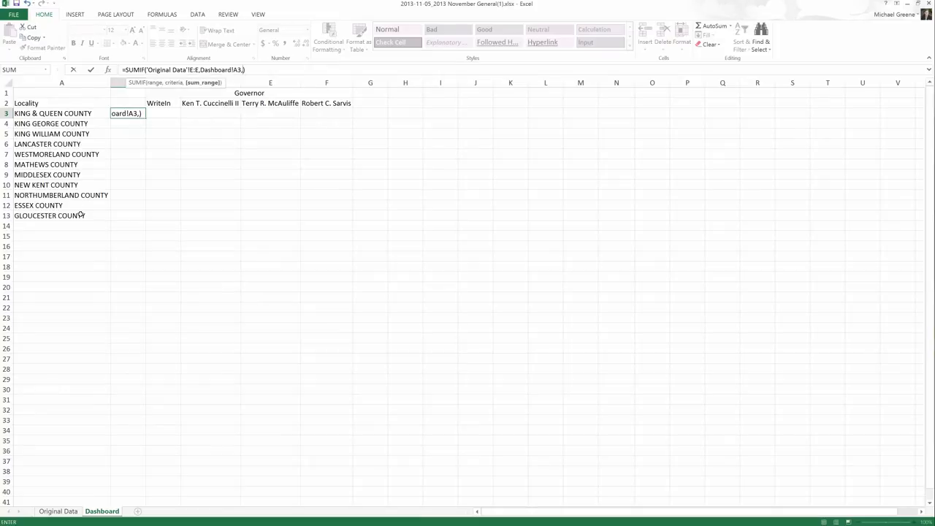
- Use Original Data column M (TotalVotes) as the sum range and commit, returning 835
click(59, 511)
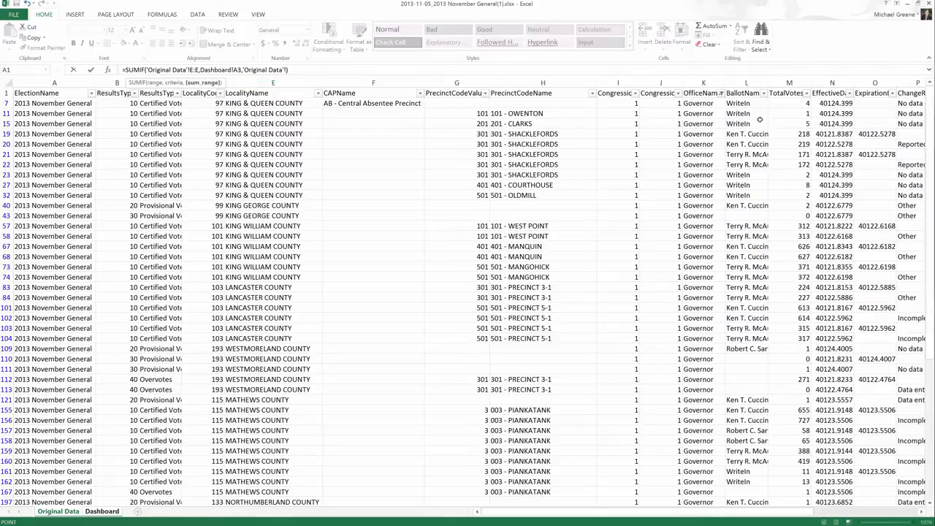
click(791, 82)
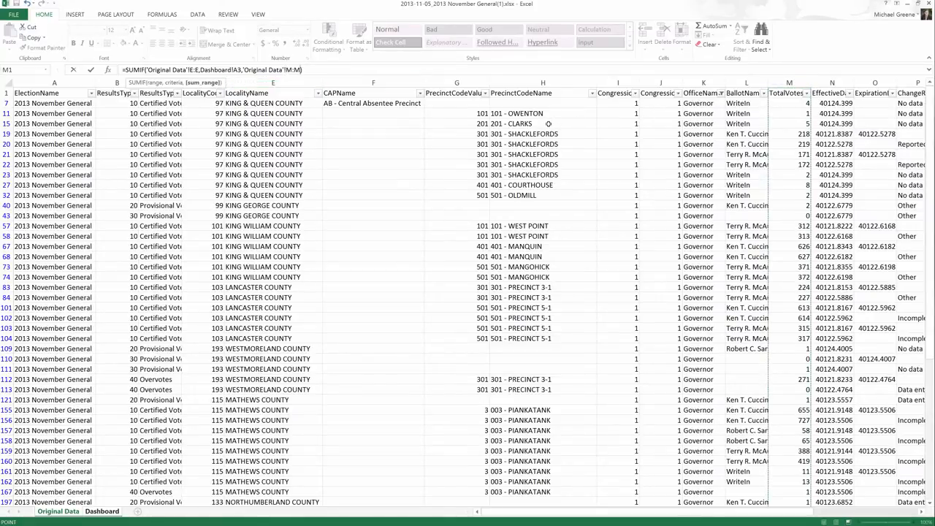
key(Return)
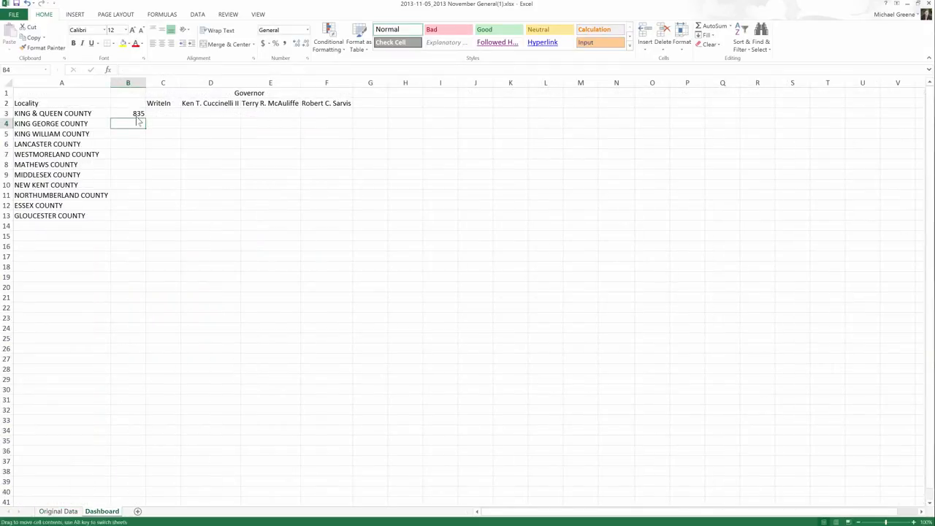
click(136, 114)
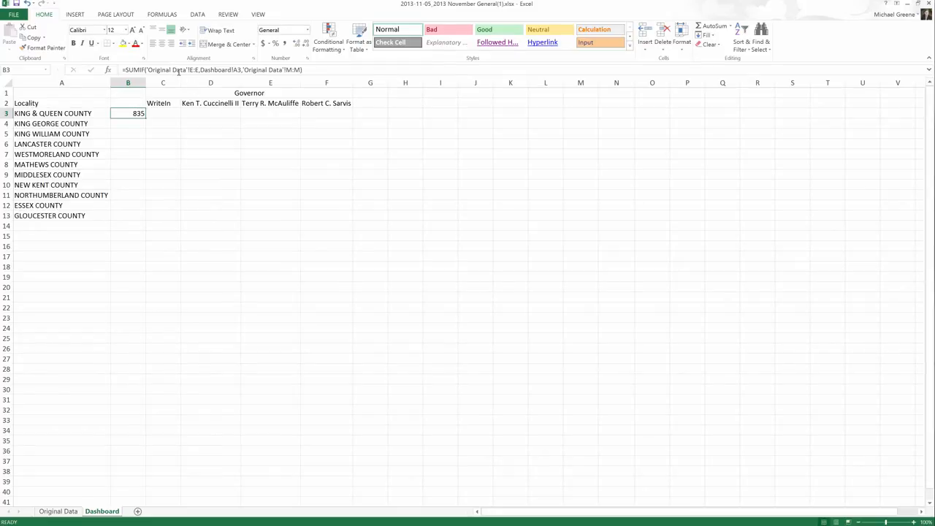
click(173, 69)
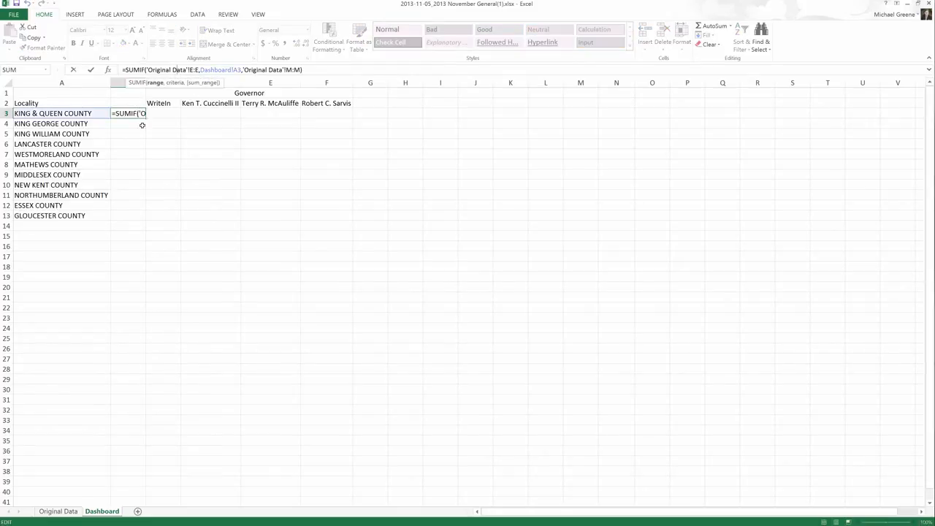
click(58, 510)
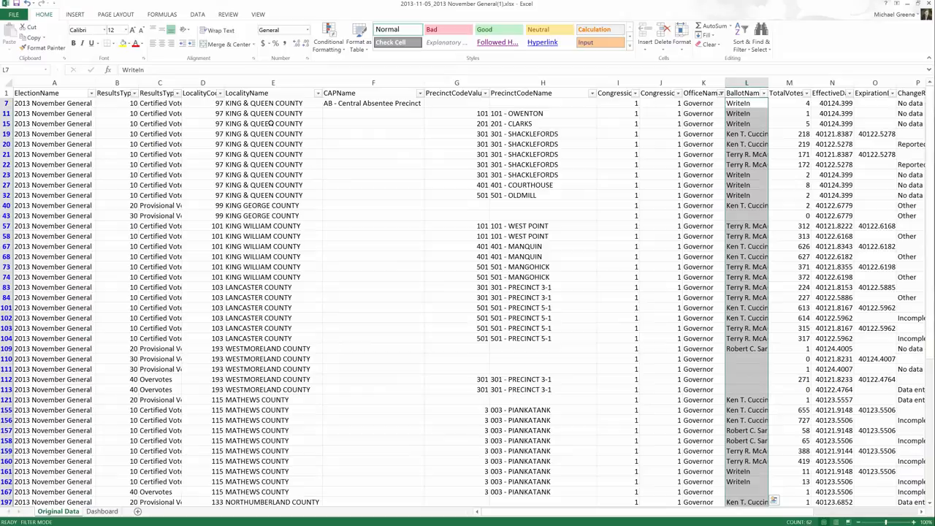
click(102, 510)
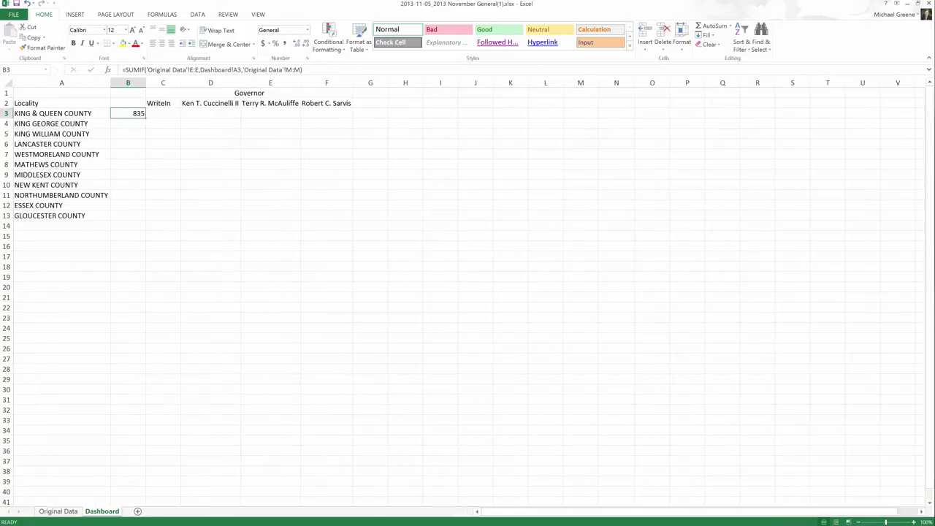
click(80, 114)
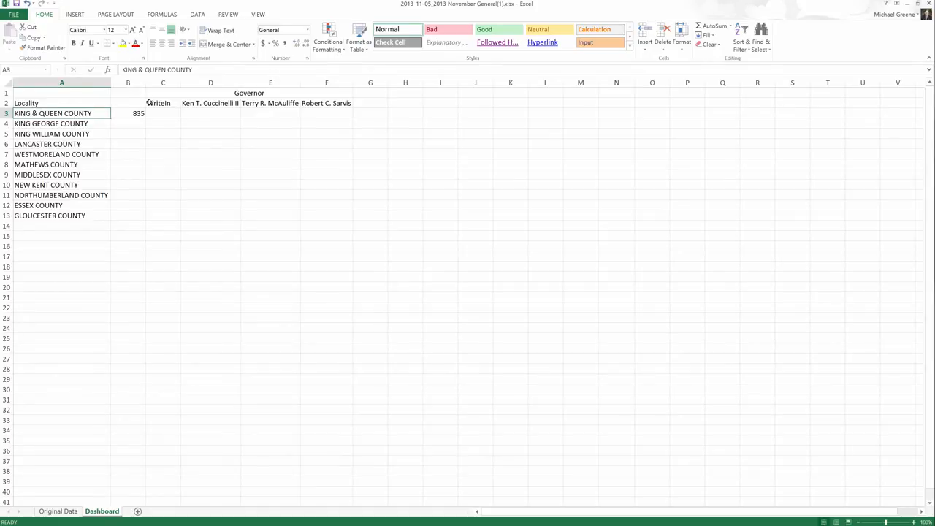
click(58, 510)
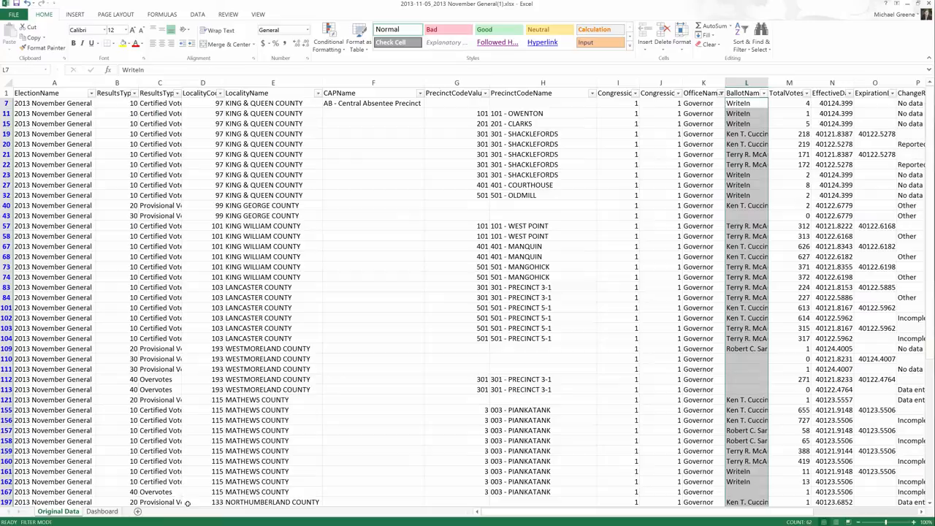
click(111, 512)
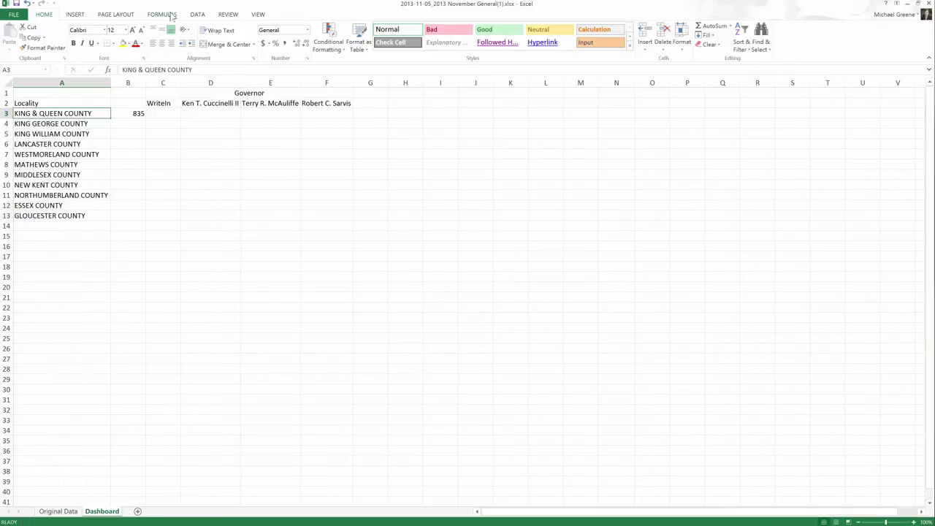
click(135, 114)
- Copy the B3 SUMIF down through B13 and inspect King George County's formula in B4
drag(145, 117, 140, 216)
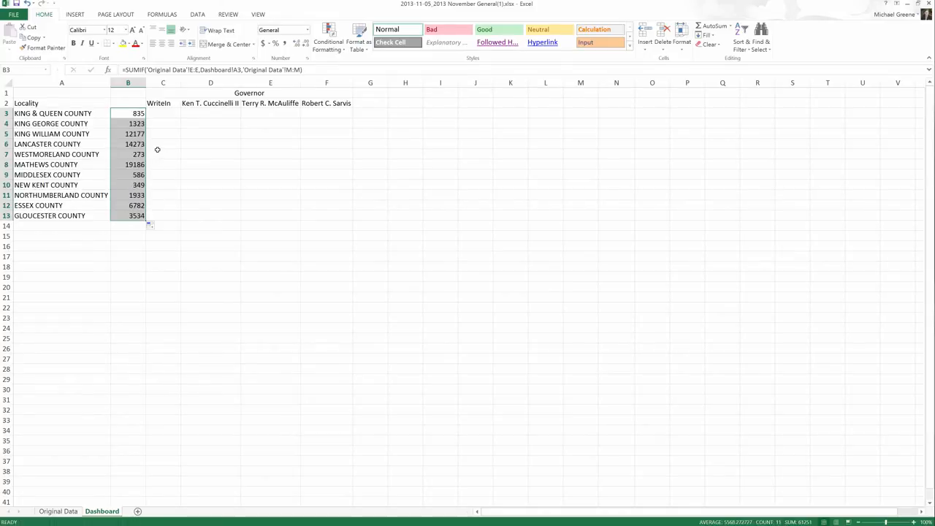
click(133, 125)
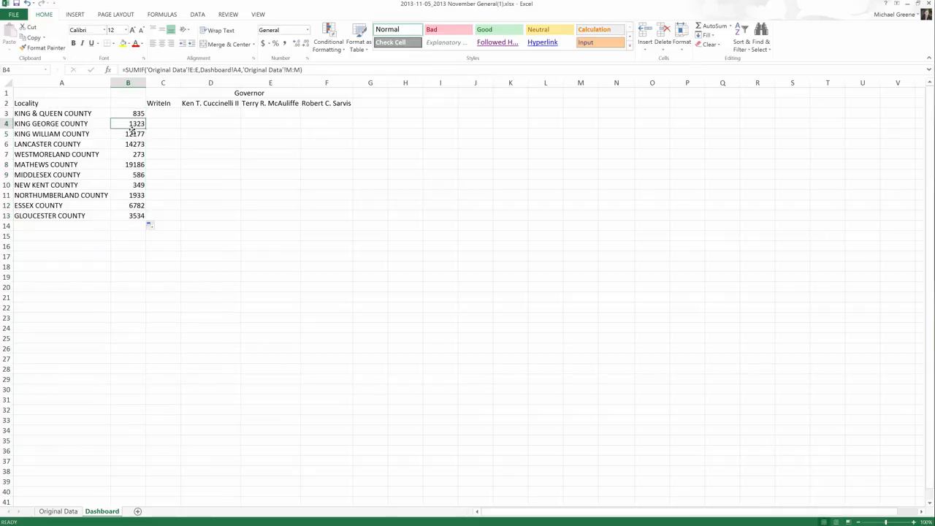
double_click(132, 124)
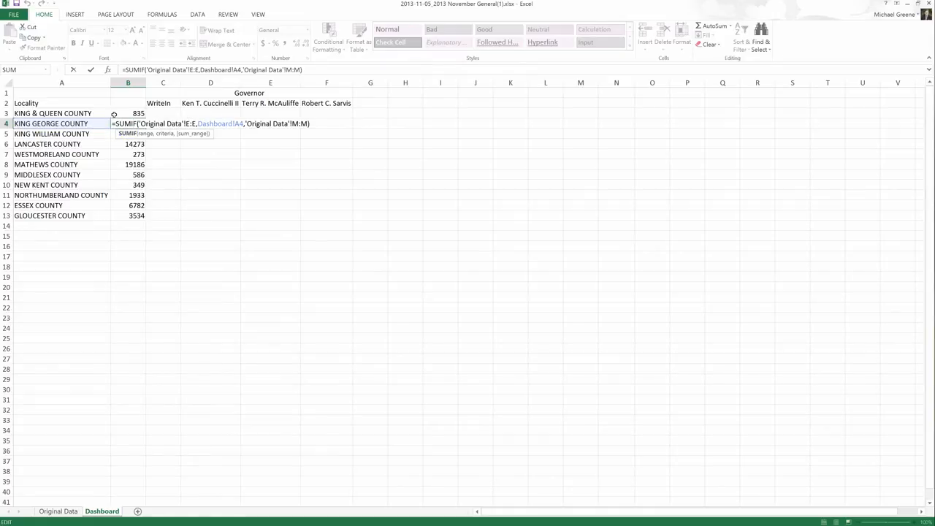
- Remove the Dashboard!A3 criterion reference from B3's SUMIF
click(132, 114)
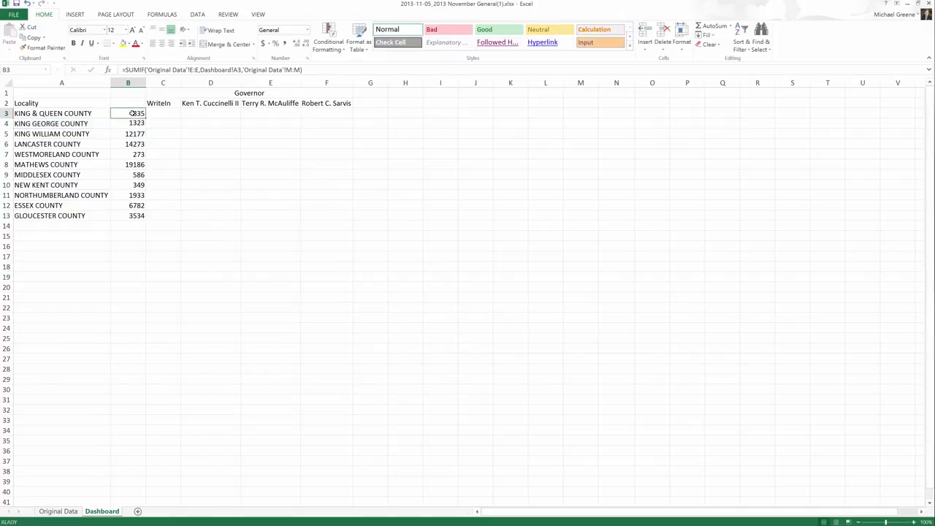
click(234, 69)
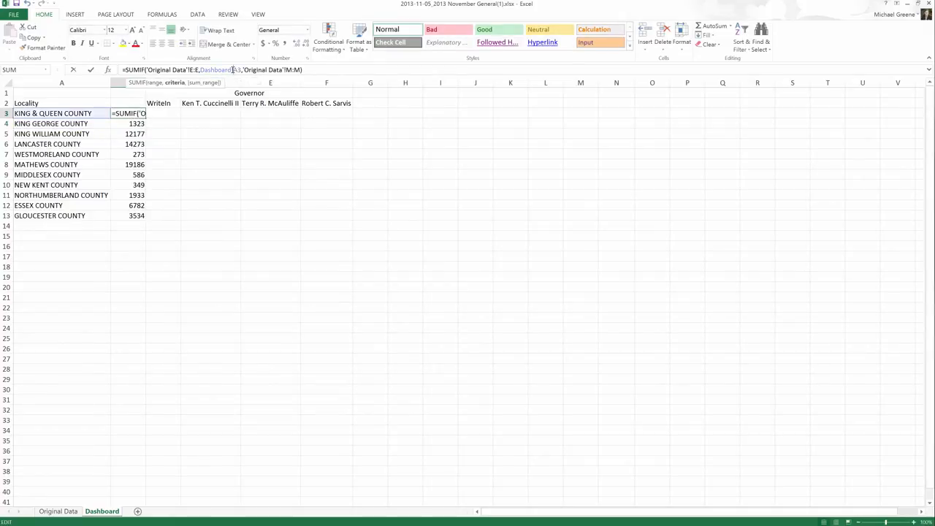
drag(232, 69, 241, 70)
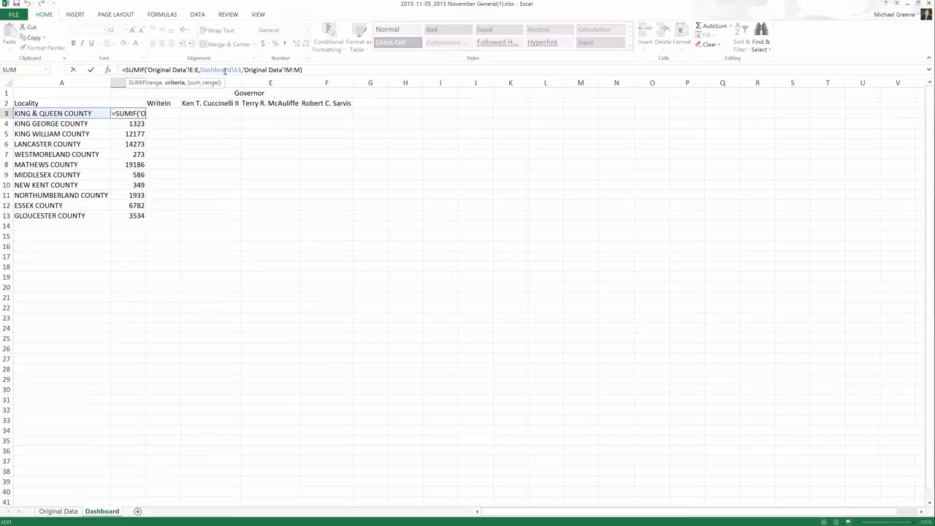
key(BackSpace)
key(BackSpace)
key(BackSpace)
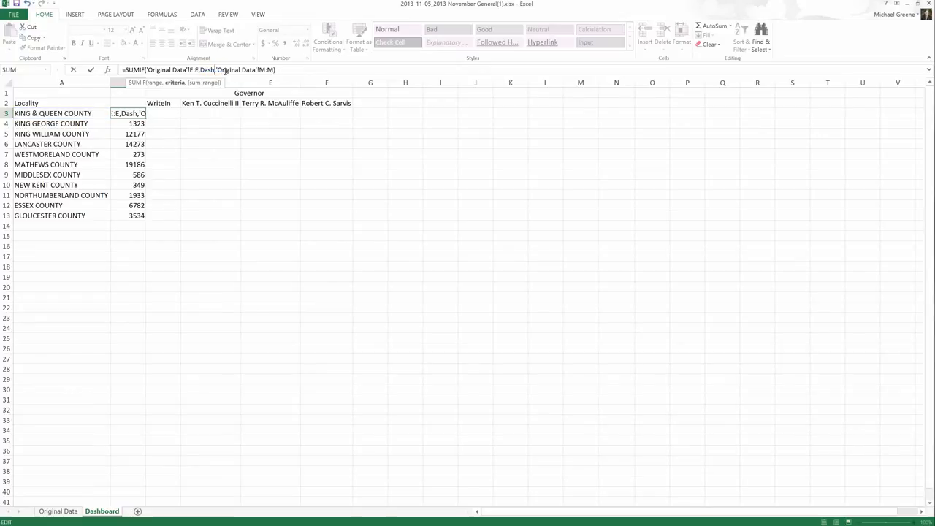
key(BackSpace)
key(BackSpace)
key(BackSpace)
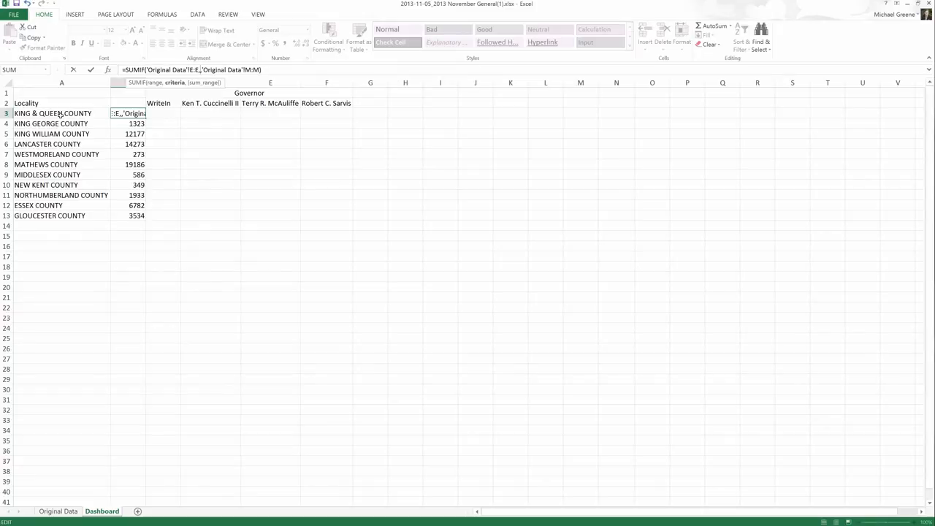
- Use Original Data cell E7 (King & Queen County) as the criterion, still giving 835
click(57, 511)
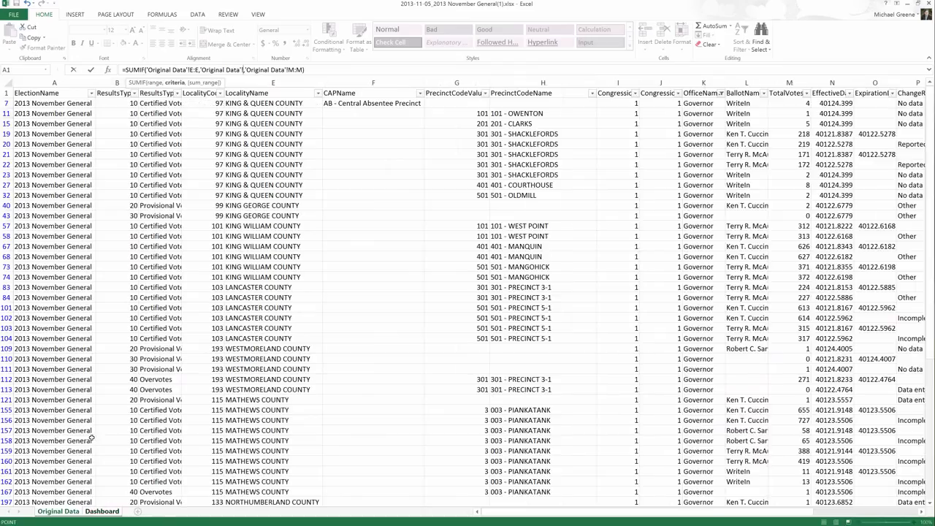
click(270, 103)
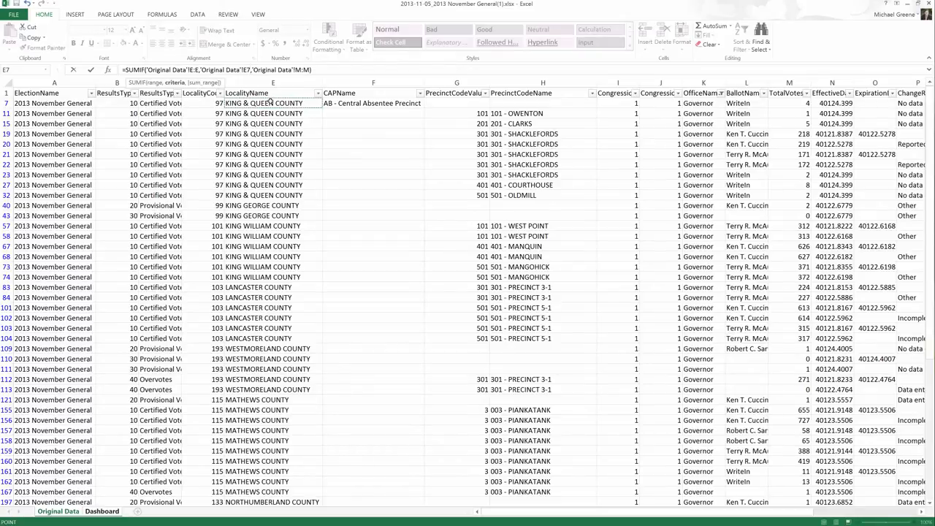
key(Return)
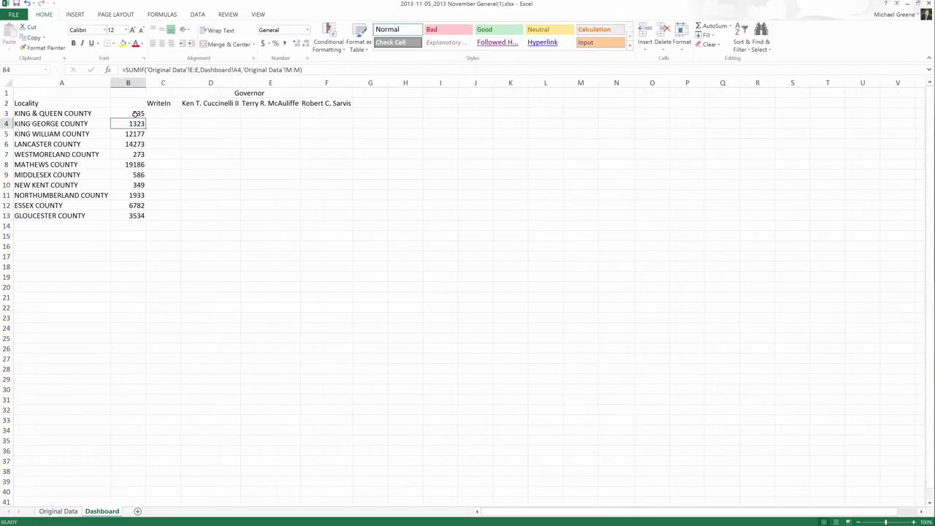
click(129, 112)
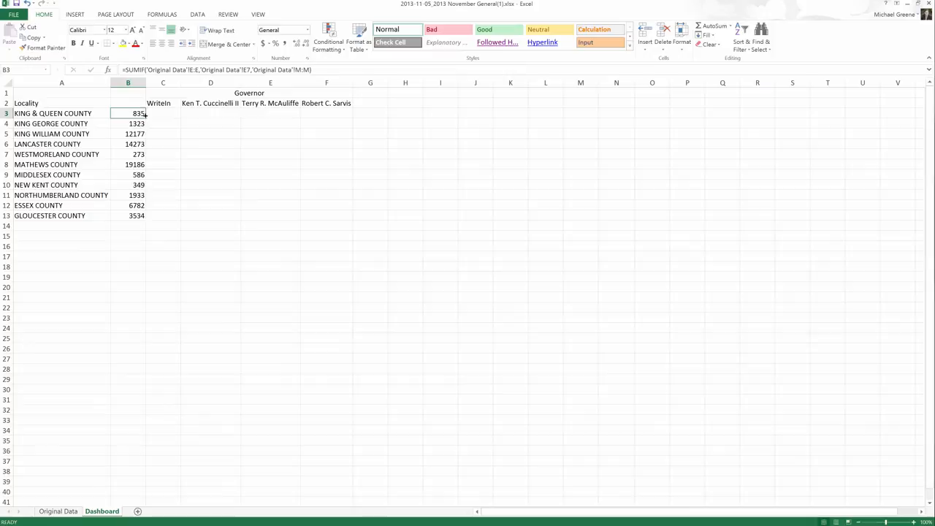
drag(145, 117, 141, 217)
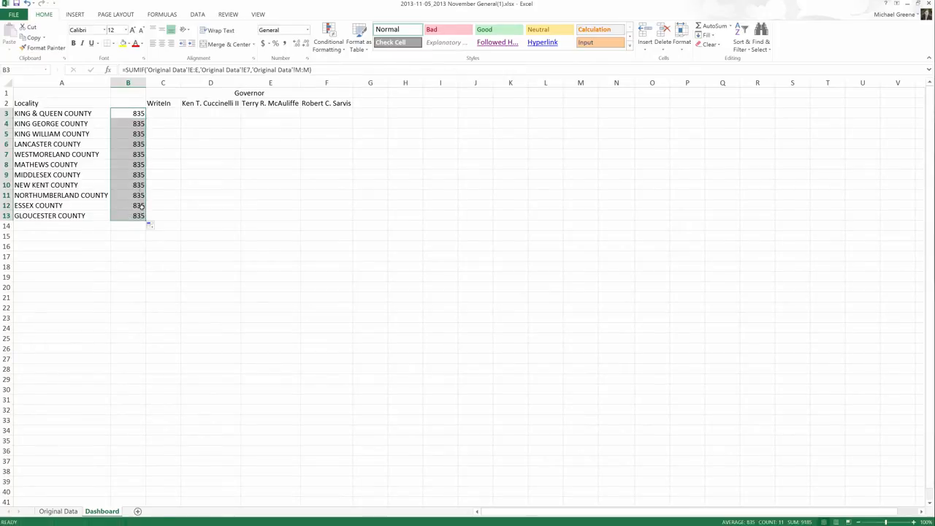
click(138, 125)
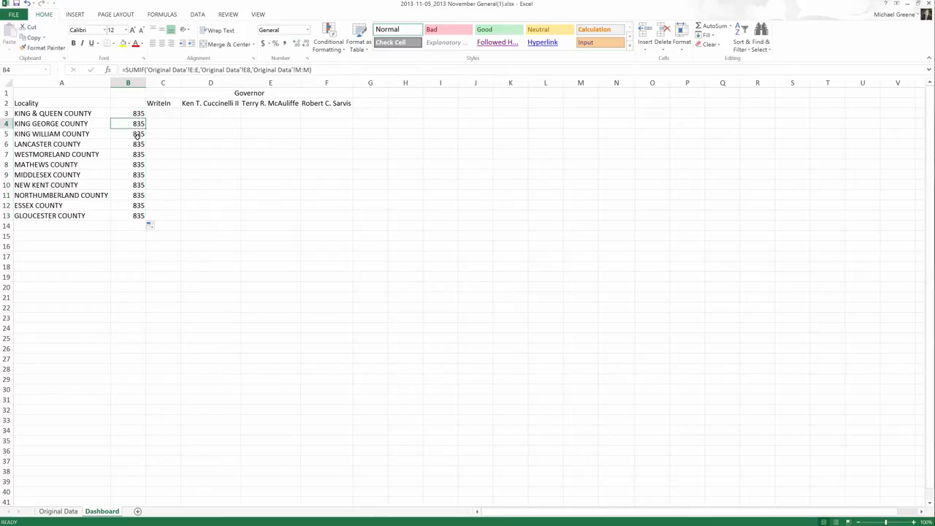
click(137, 135)
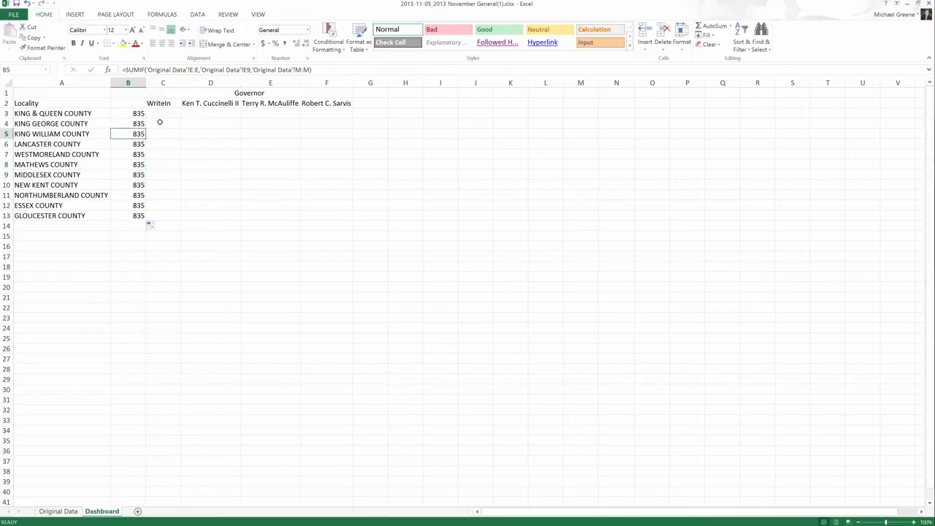
click(138, 144)
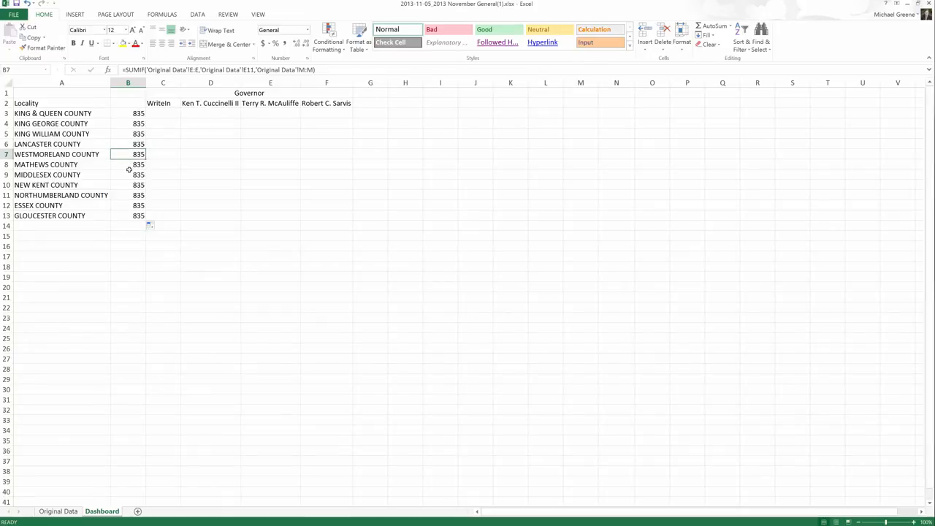
click(131, 175)
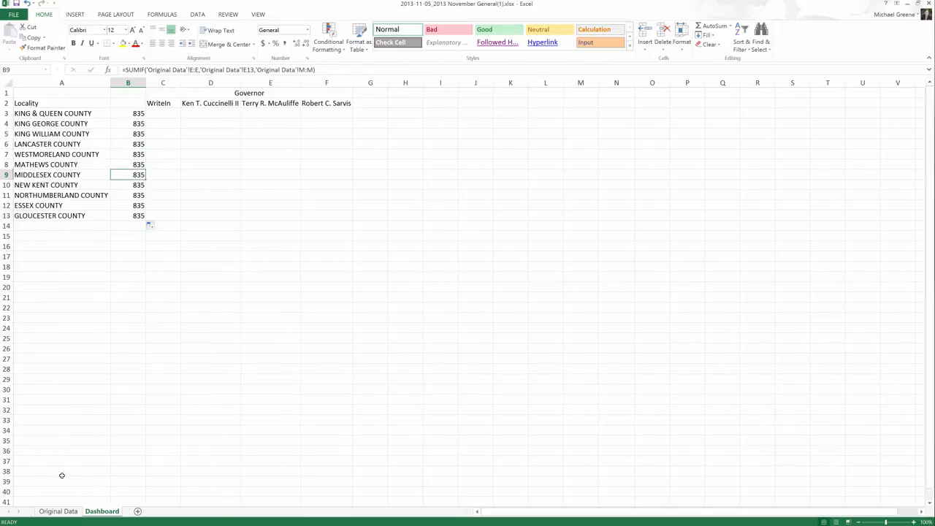
click(58, 511)
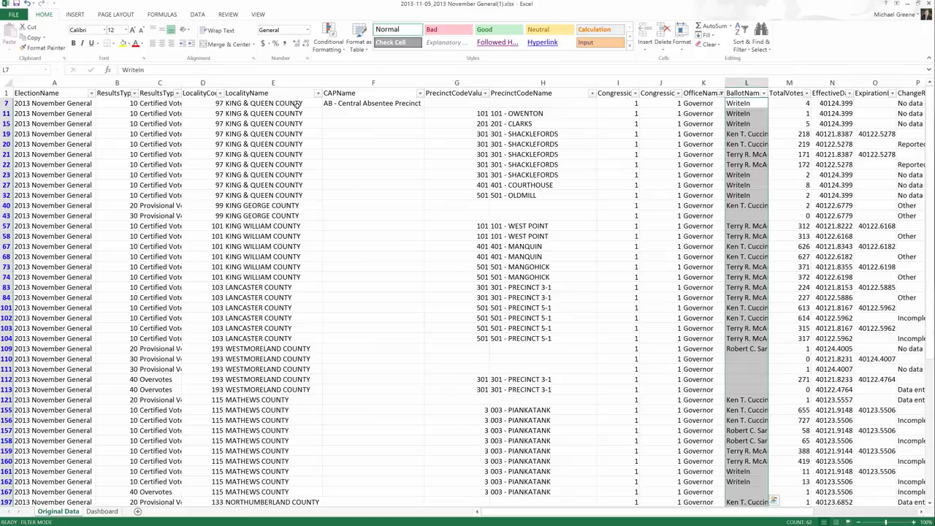
drag(263, 103, 263, 195)
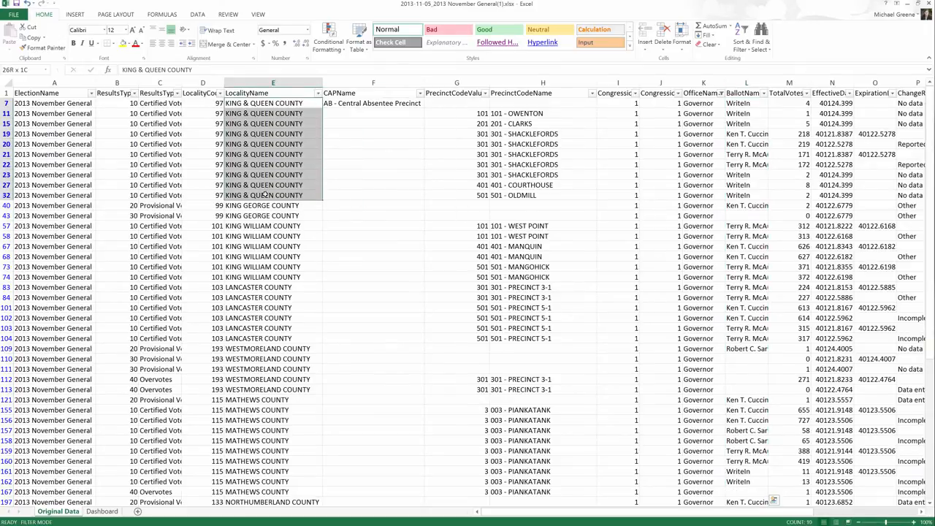
drag(265, 194, 265, 194)
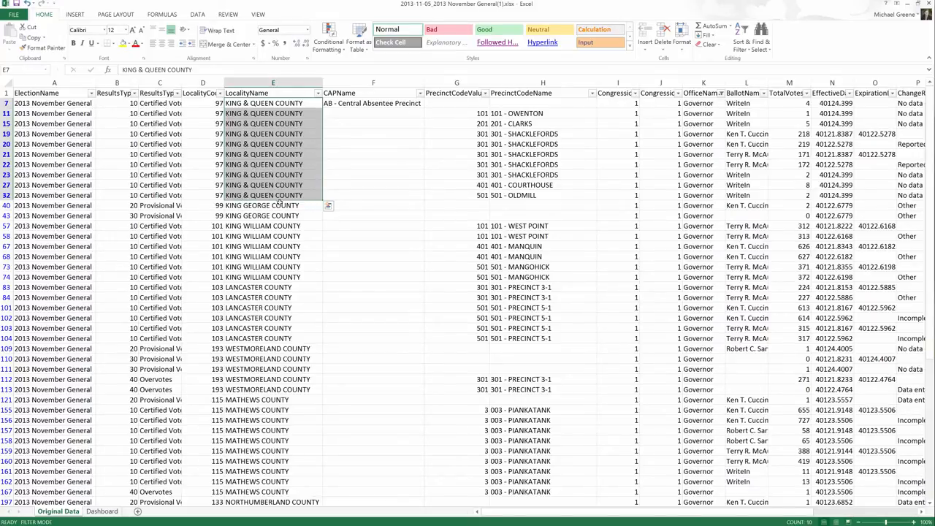
key(ctrl+Page_Down)
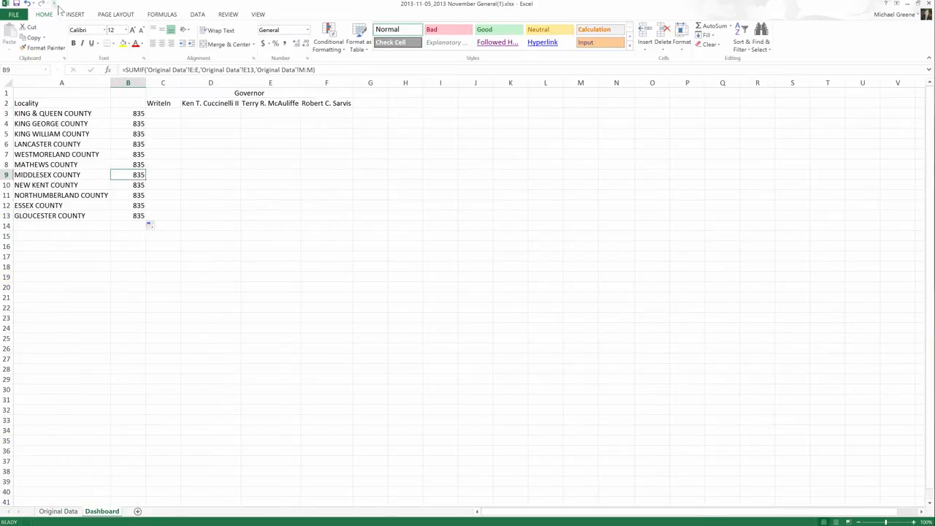
- Review the criteria range and sum range arguments of B3's SUMIF without changing it
click(30, 8)
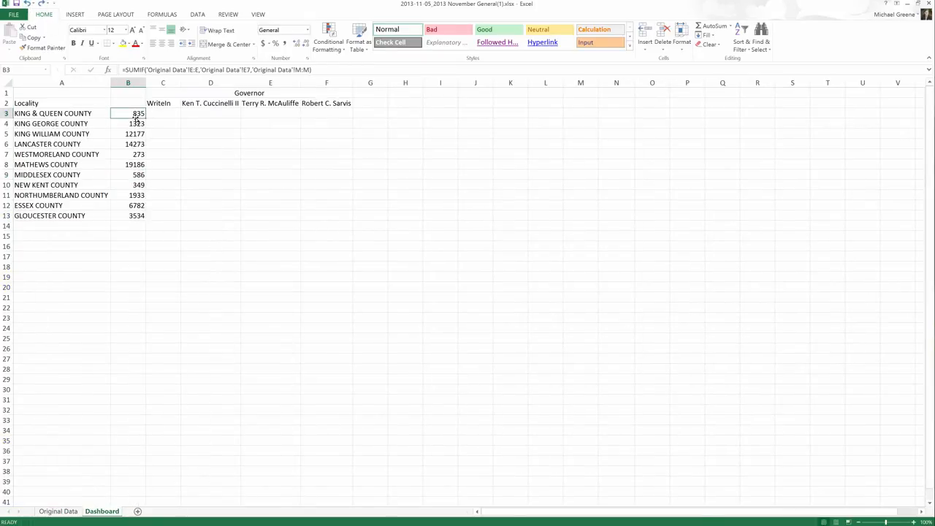
click(168, 70)
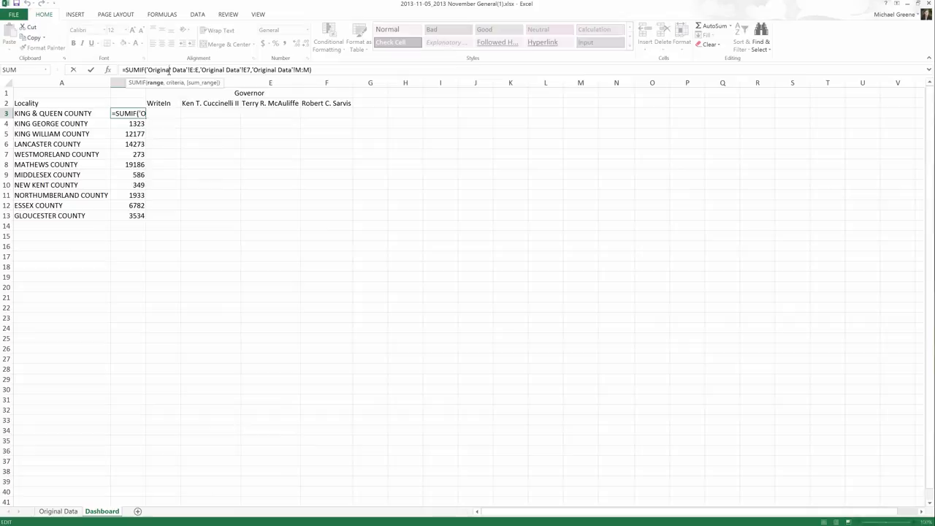
drag(146, 69, 199, 70)
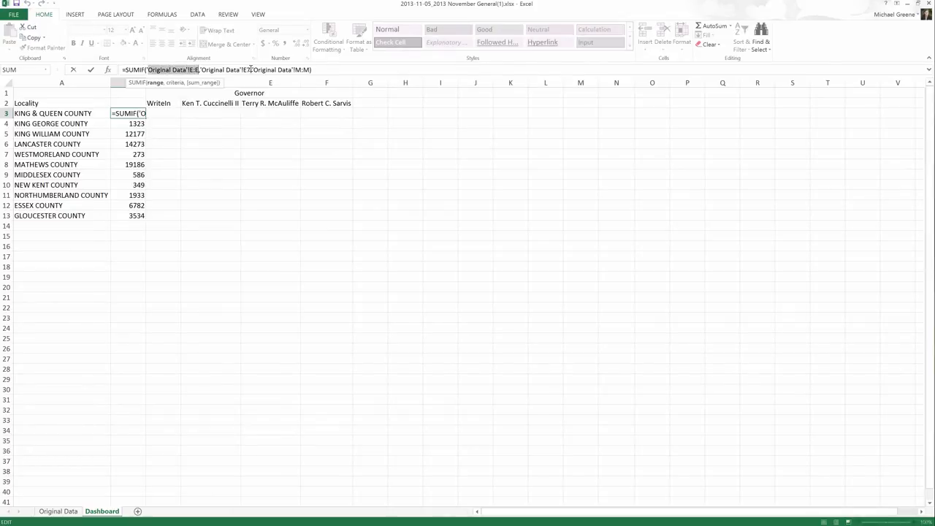
drag(252, 70, 310, 70)
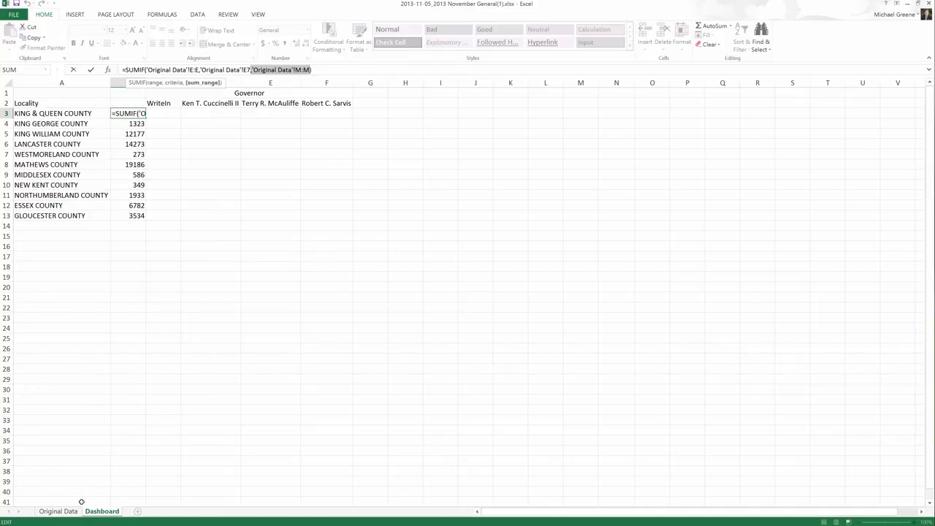
key(Return)
click(68, 114)
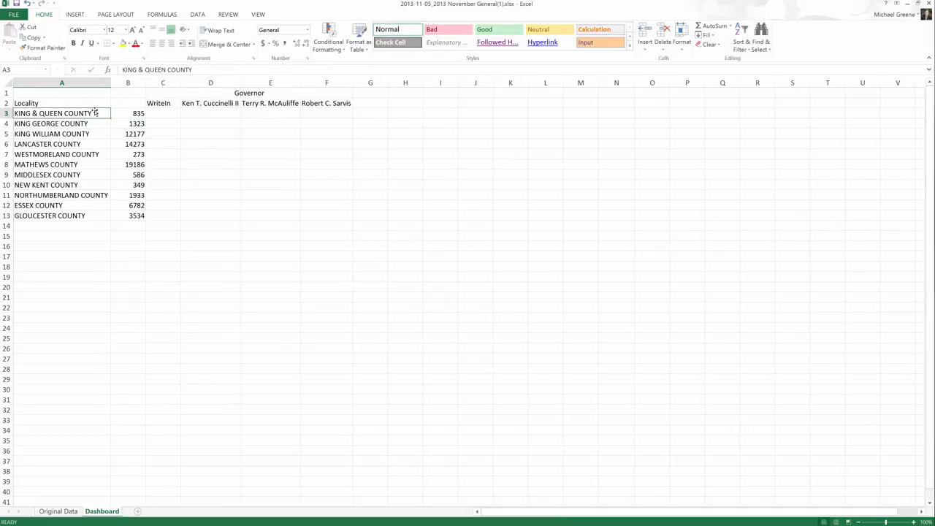
- Select all the county totals B3:B13
click(127, 113)
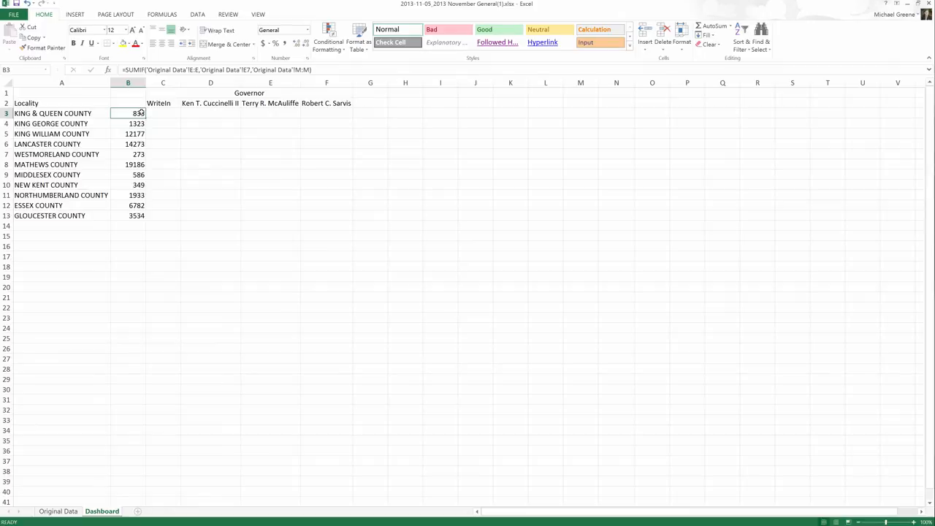
drag(139, 112, 137, 215)
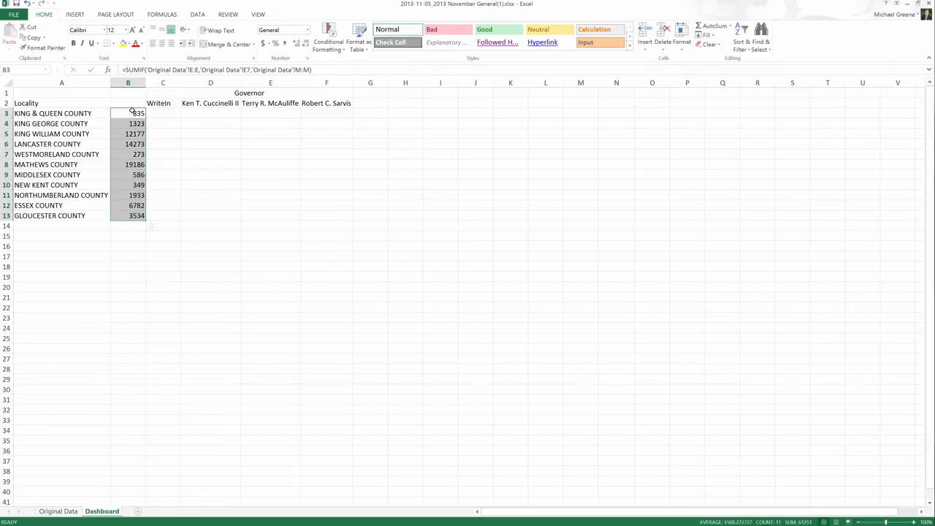
- Check Mathews County's formula, clear the totals in B3:B13, and move to King & Queen's WriteIn cell C3
click(123, 165)
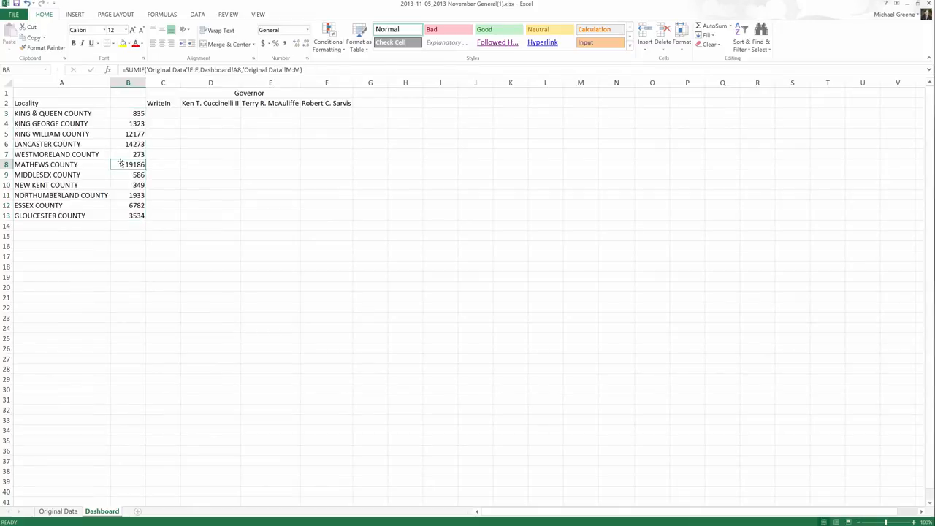
drag(134, 113, 131, 215)
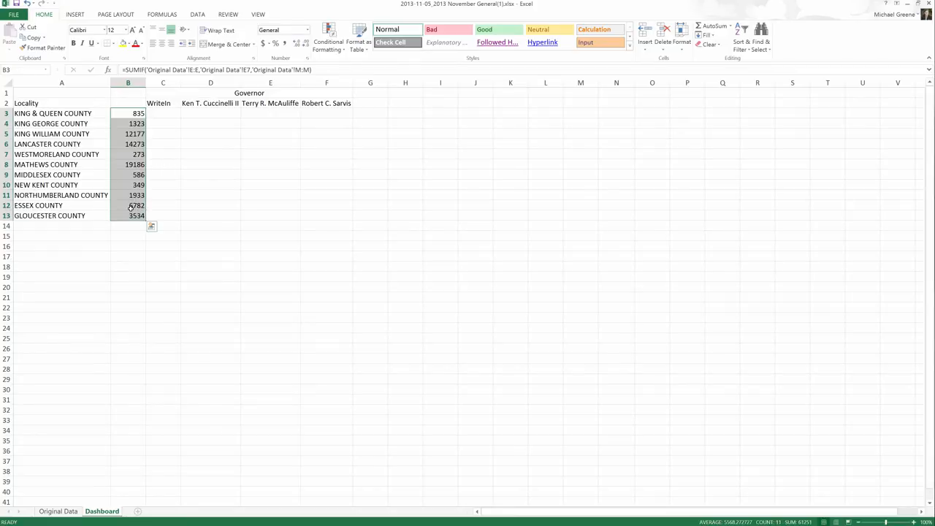
key(Delete)
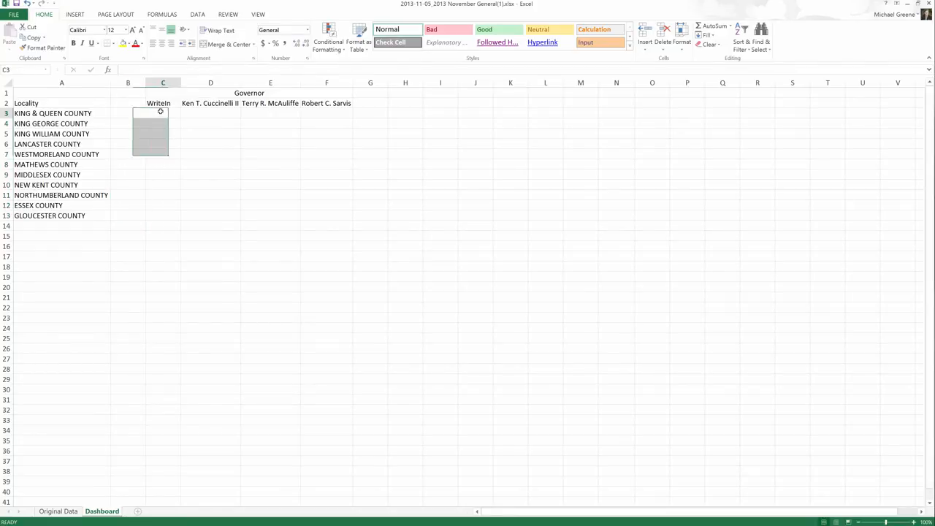
click(160, 113)
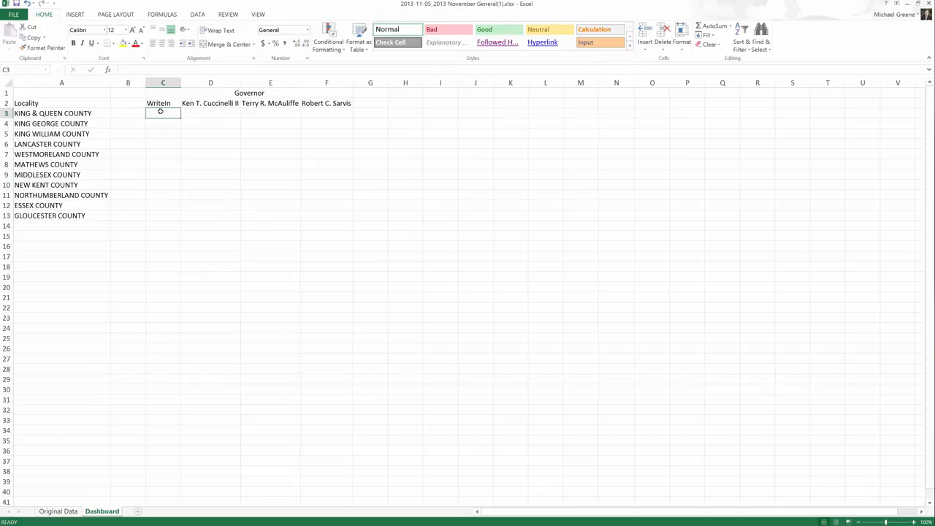
text(=s)
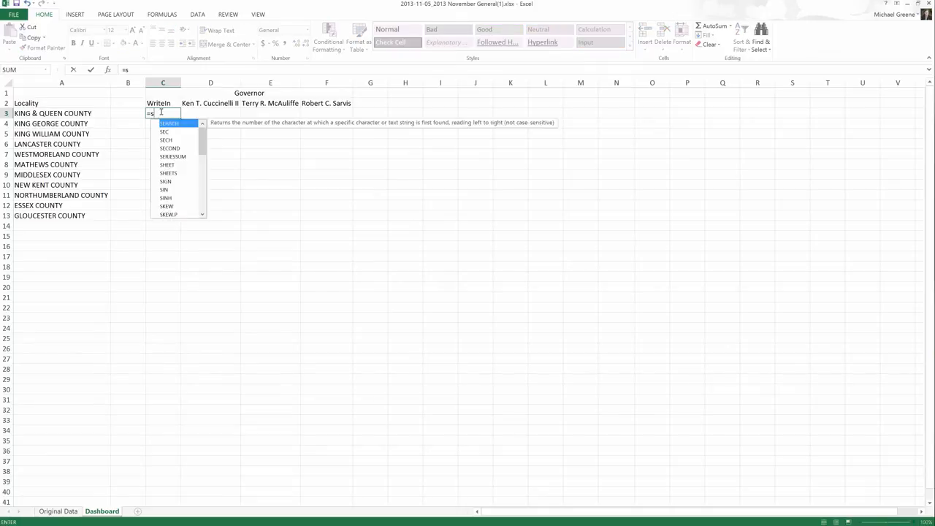
text(umifs()
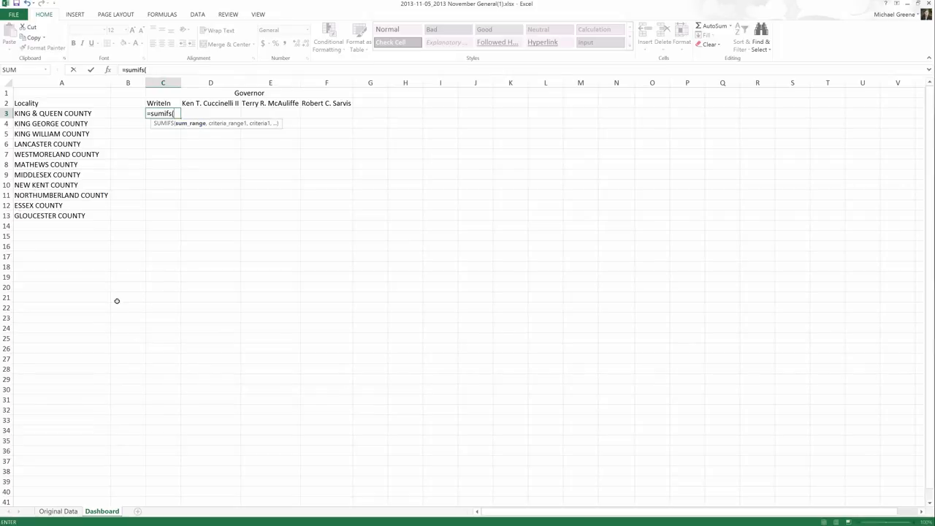
- Give the C3 SUMIFS Original Data column M as sum range and column E (LocalityName) as criteria range
click(59, 510)
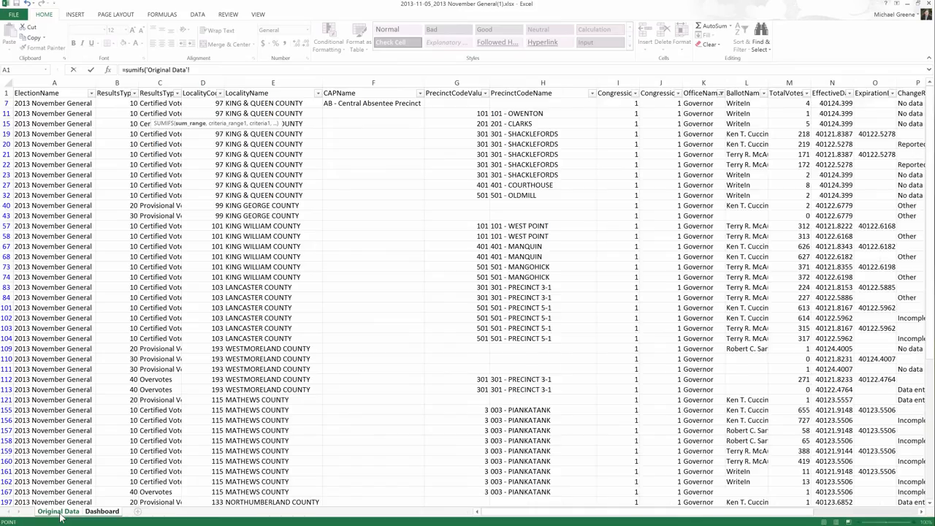
click(793, 85)
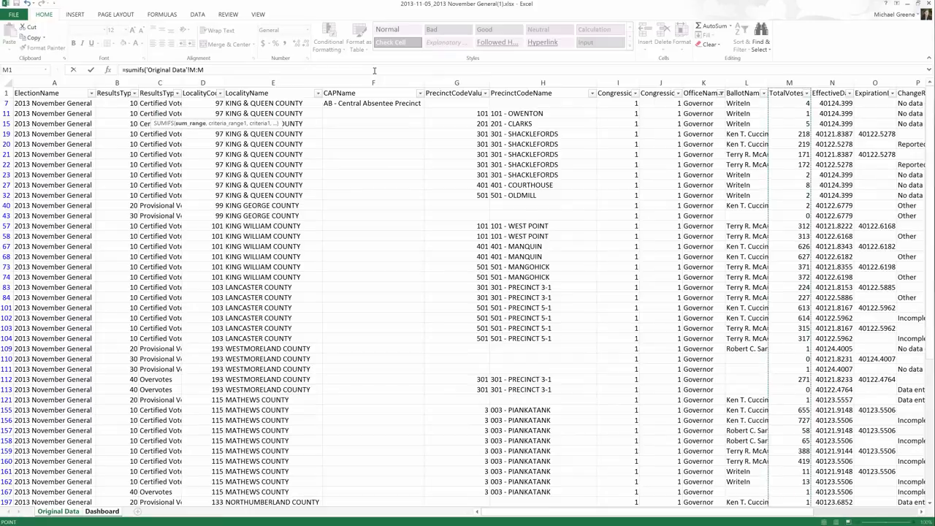
text(,)
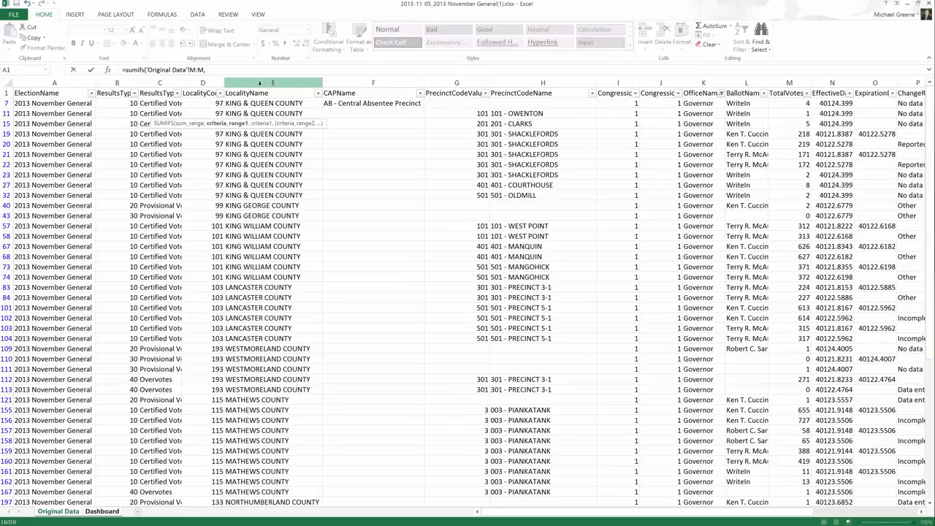
click(260, 83)
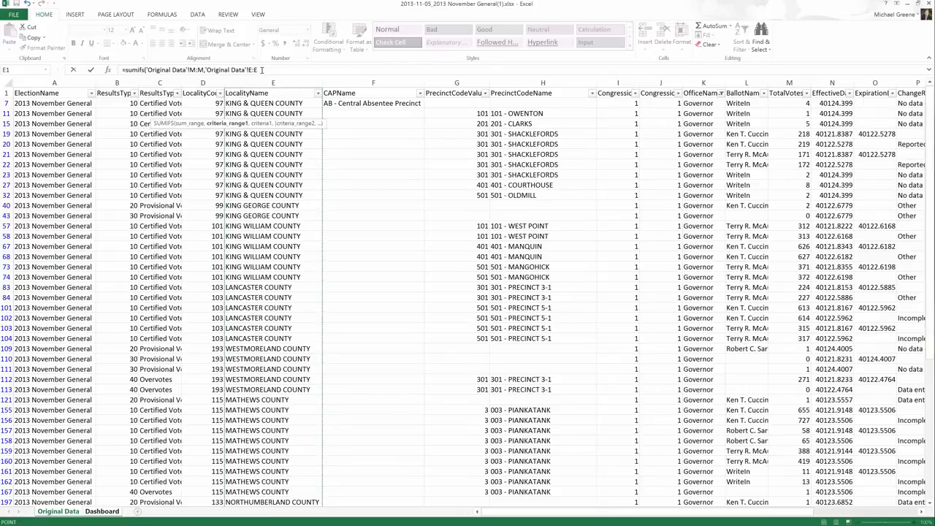
text(,)
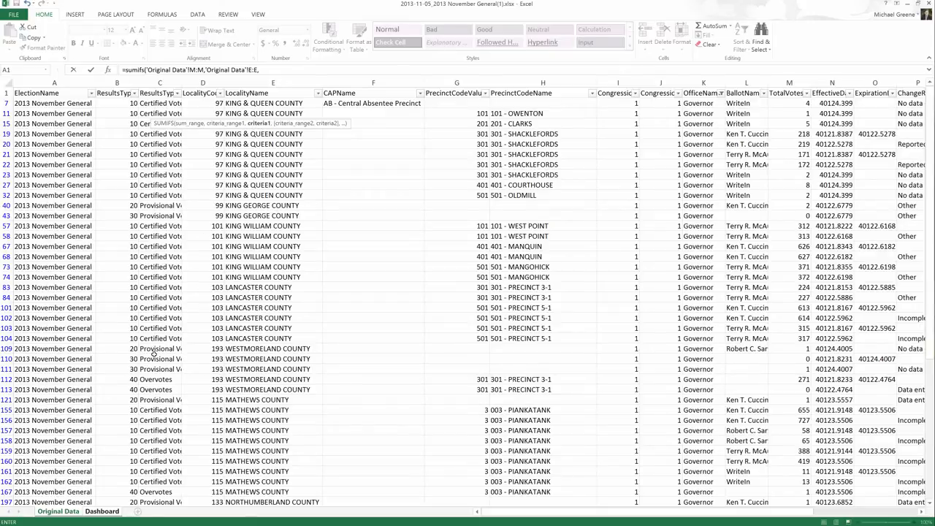
- Set Dashboard A3 (King & Queen County) as the criterion and commit the SUMIFS, returning 835
click(102, 512)
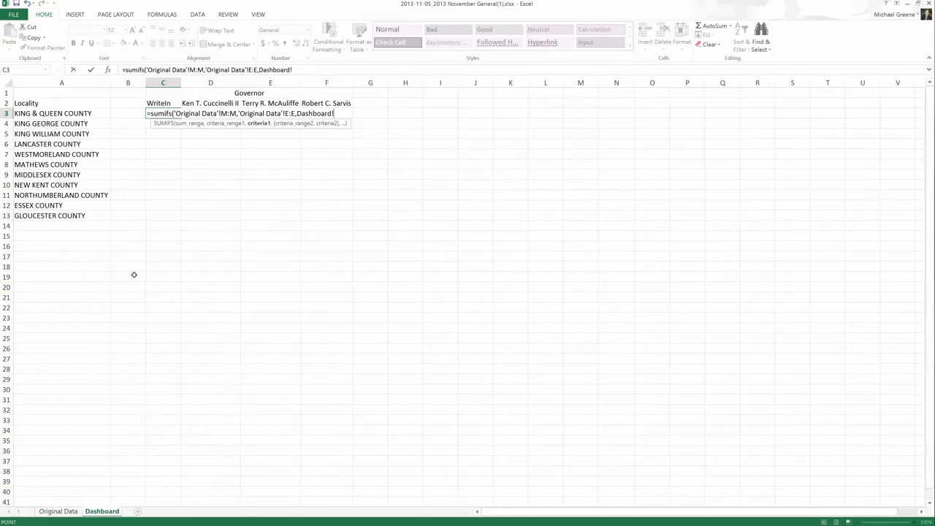
click(73, 114)
text(A3))
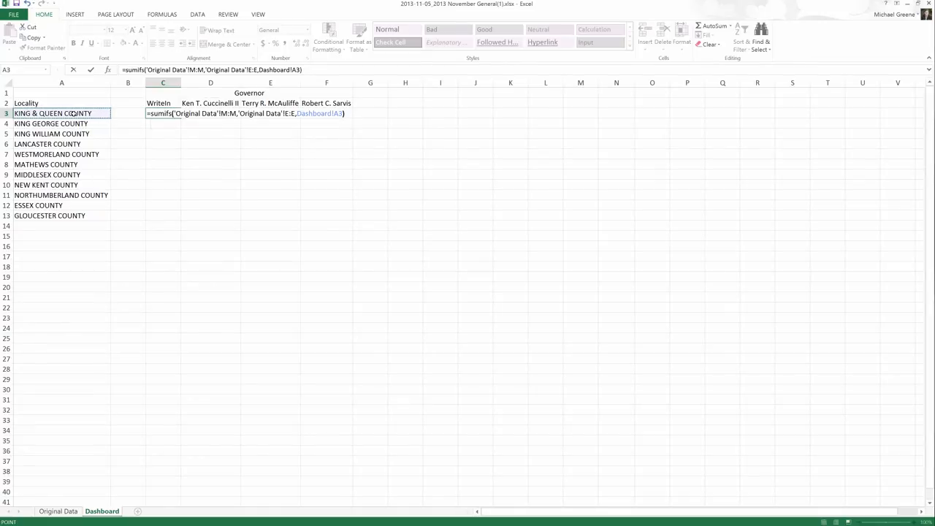
key(Return)
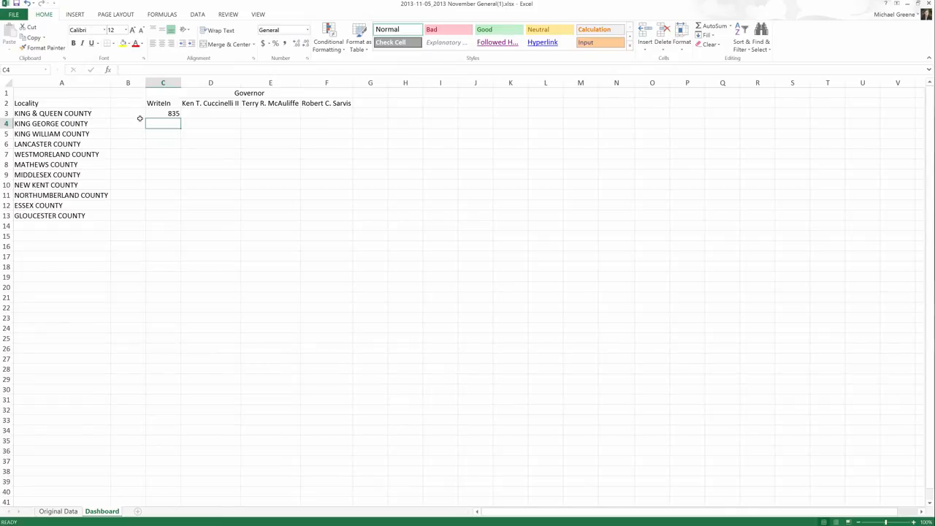
click(154, 113)
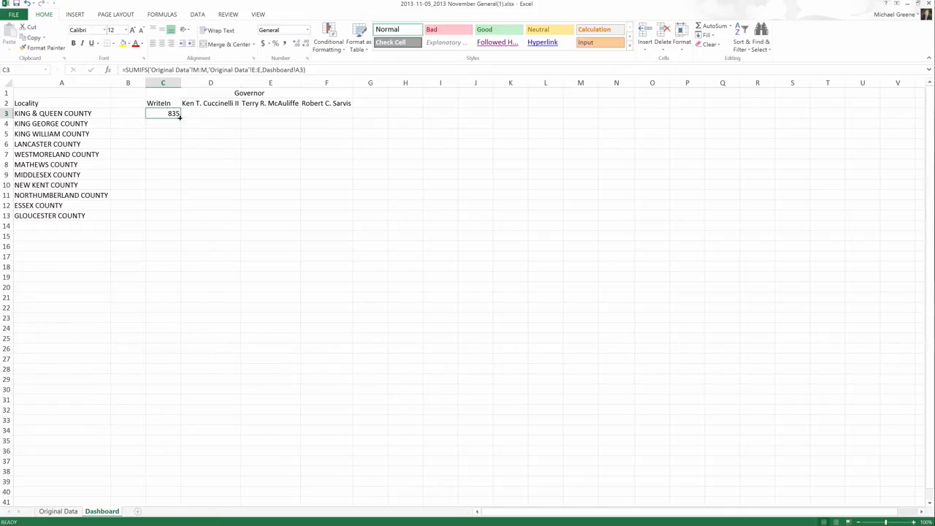
- Copy C3 down to C13, then clear C4:C13 so only C3 keeps its result
drag(179, 119, 179, 218)
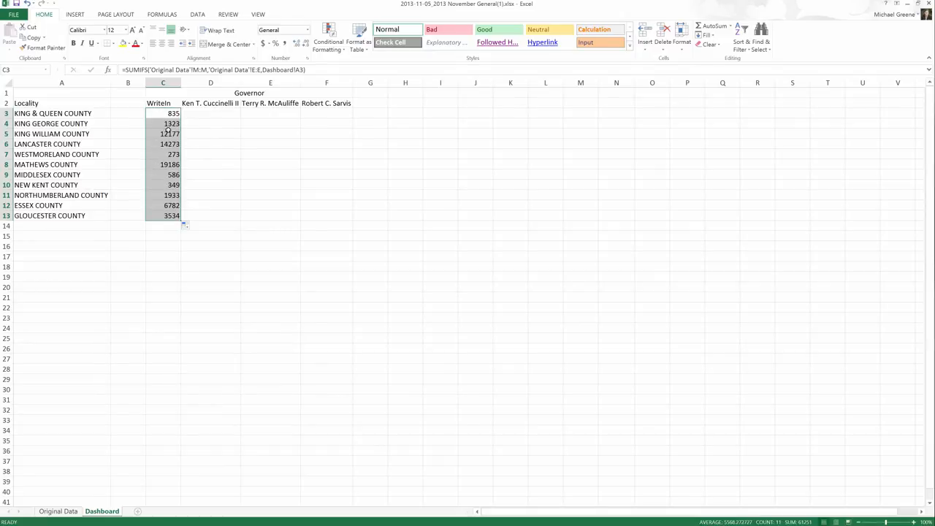
drag(168, 124, 171, 215)
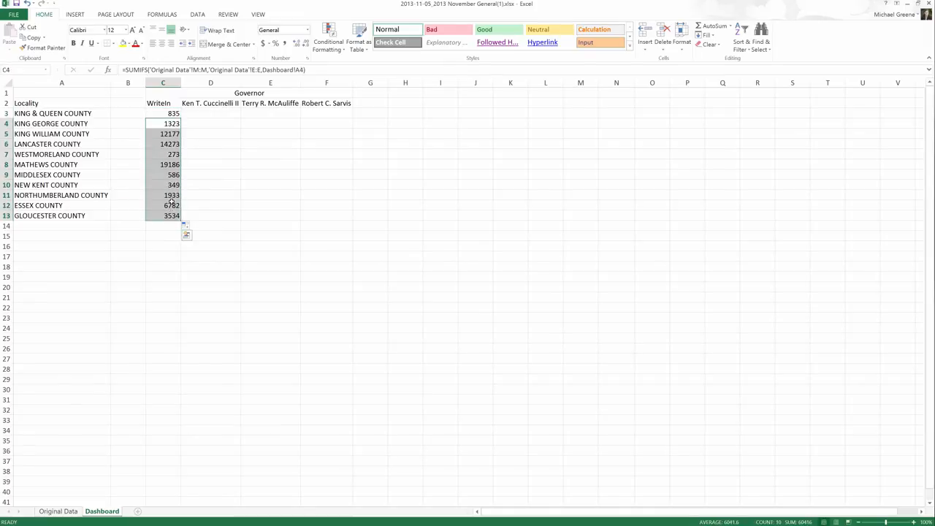
key(Delete)
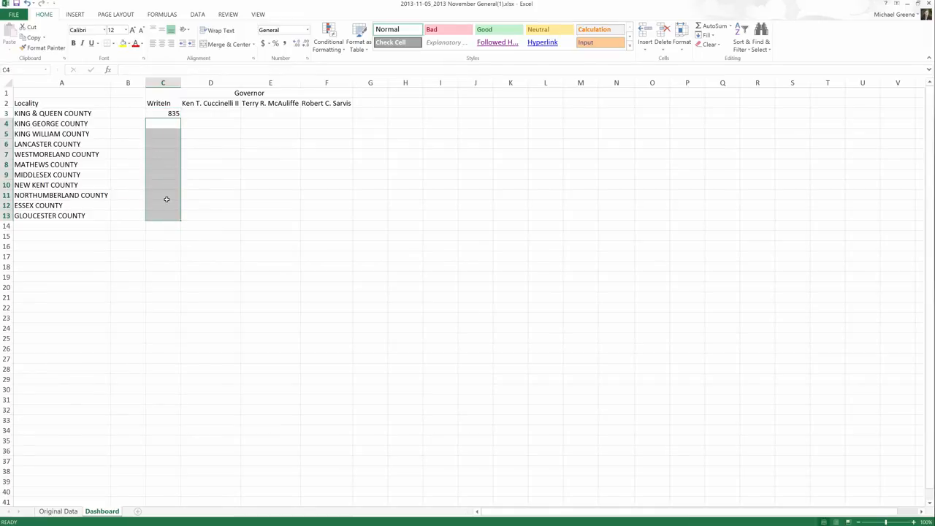
click(163, 114)
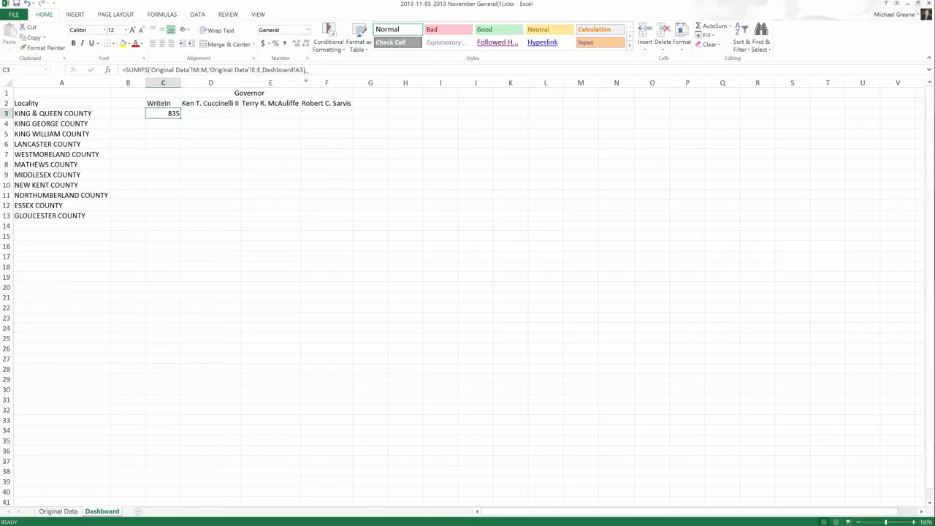
- Add a second condition matching Original Data column K against the Governor heading in C1
click(303, 70)
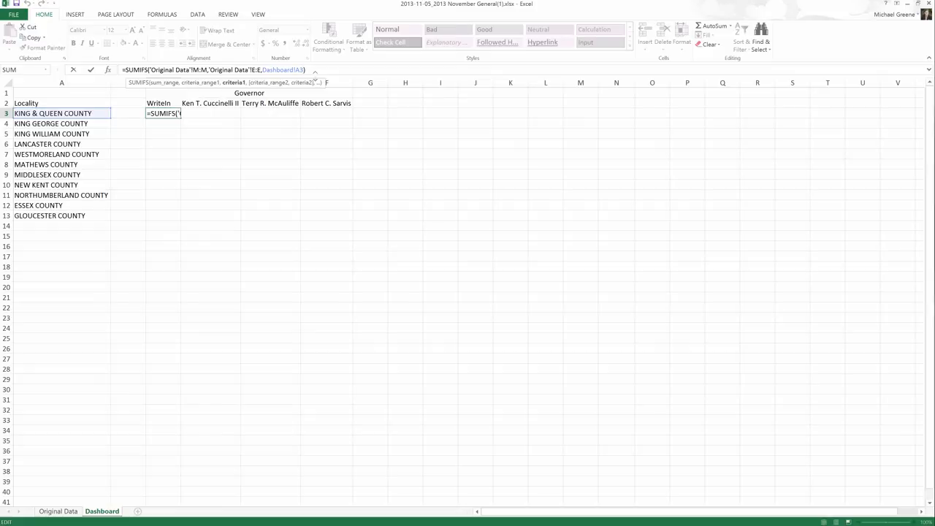
text(,)
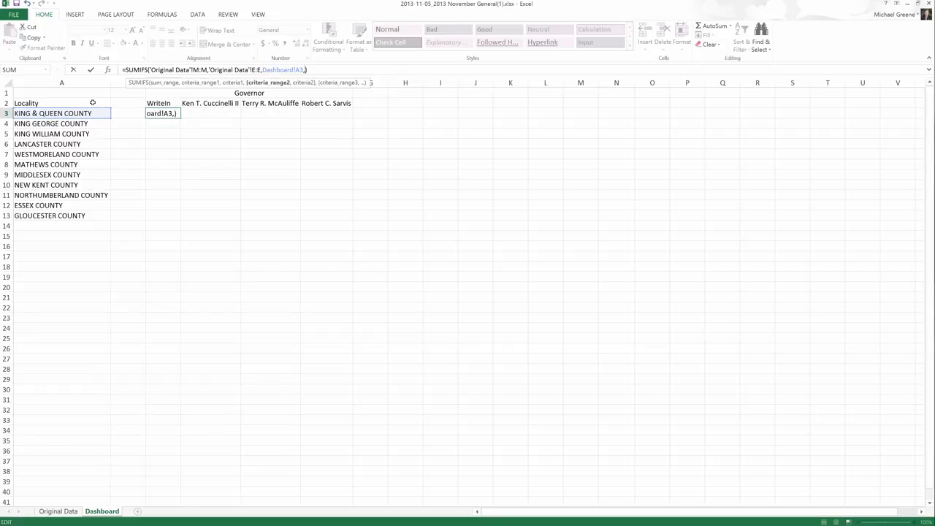
click(61, 510)
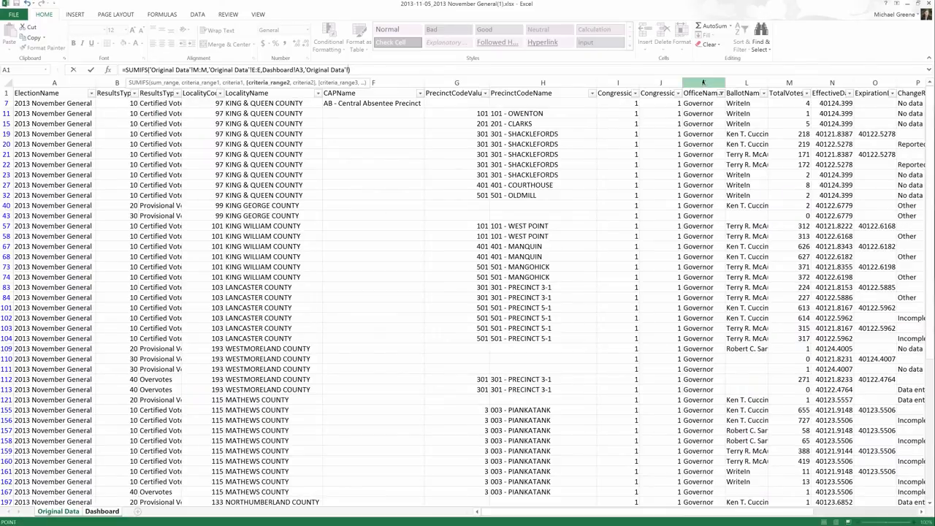
click(703, 81)
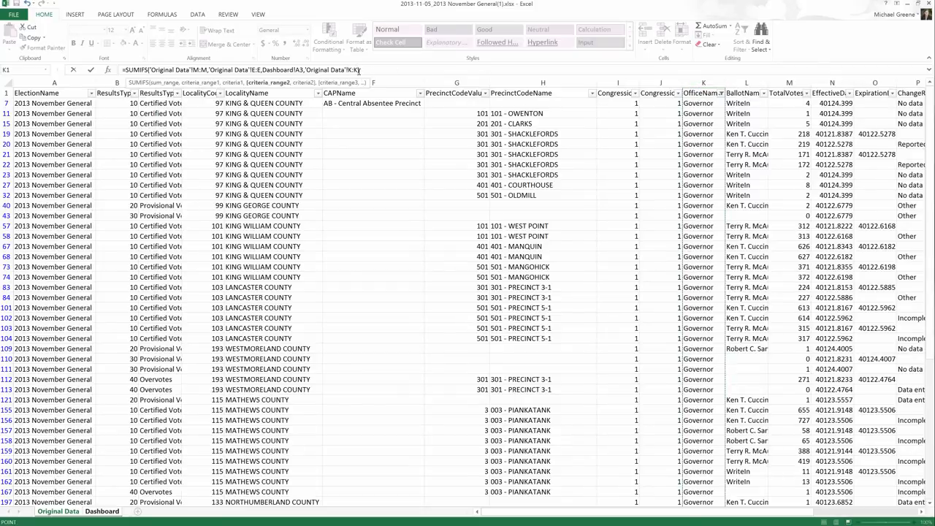
text(,)
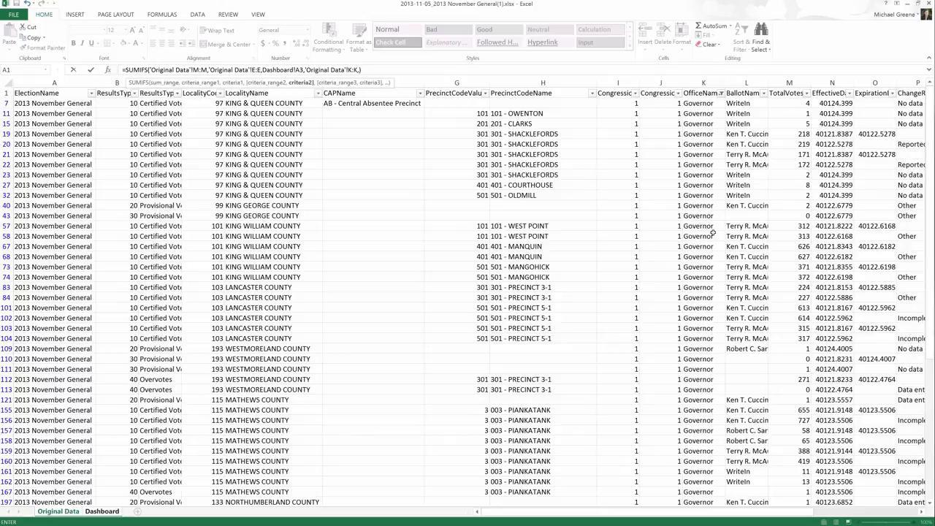
click(102, 511)
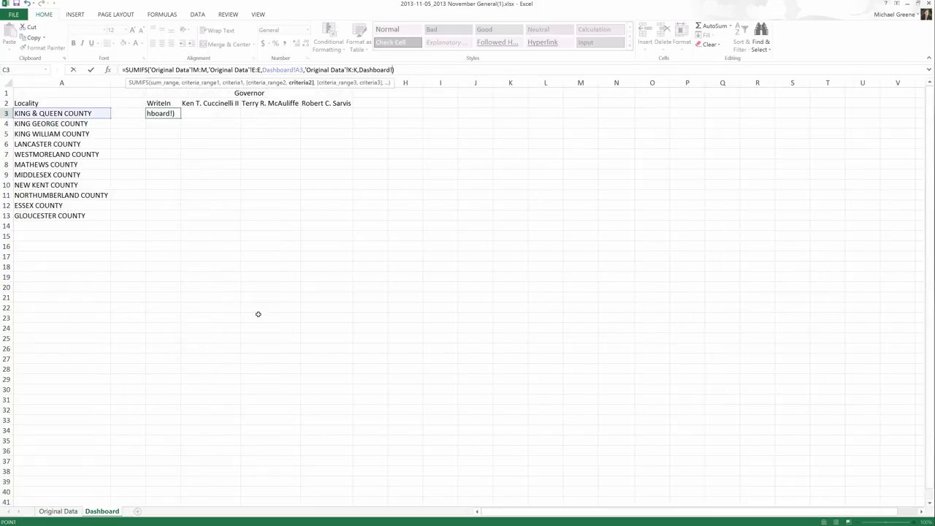
click(252, 92)
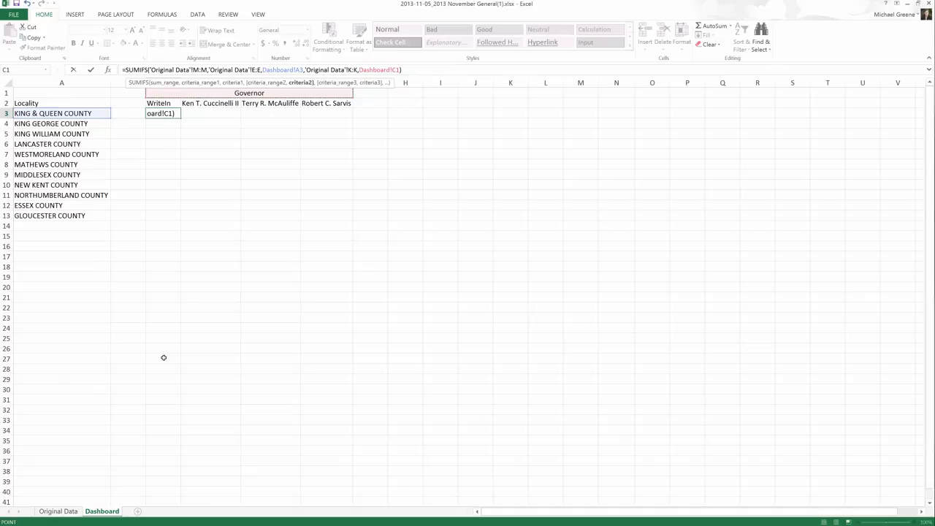
text(,)
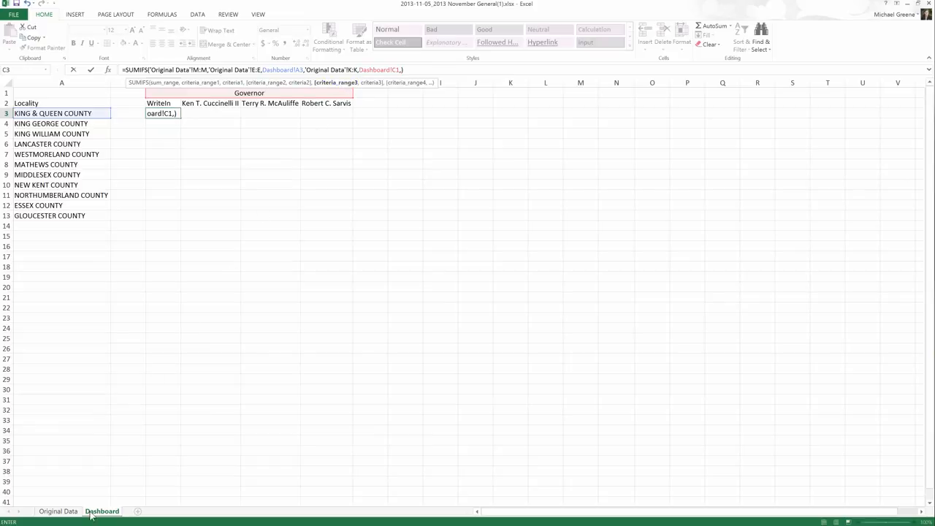
- Add Original Data column L as a third criteria range and return to Dashboard for the WriteIn criterion
click(59, 511)
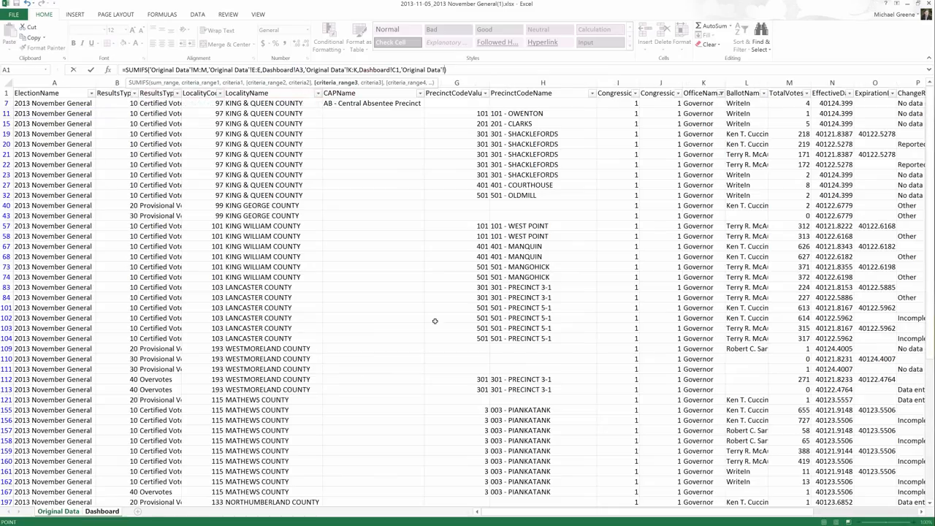
click(742, 82)
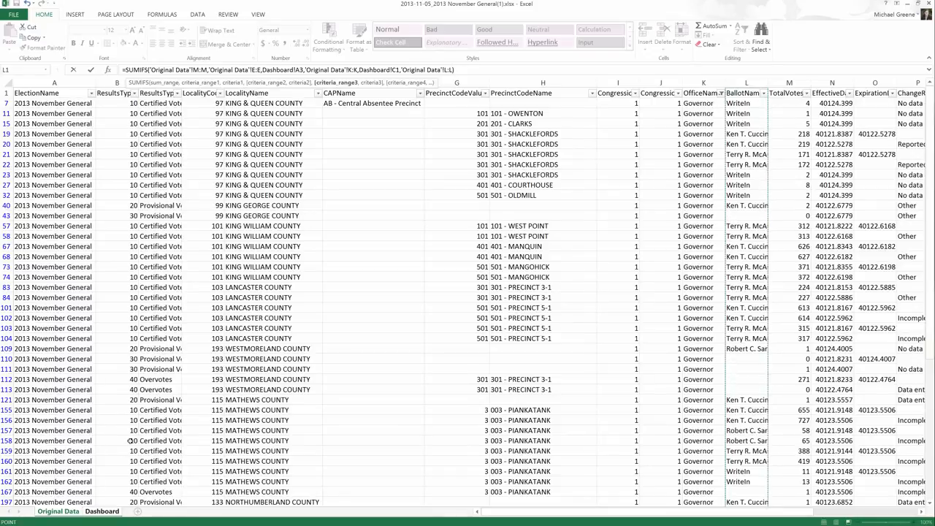
text(,)
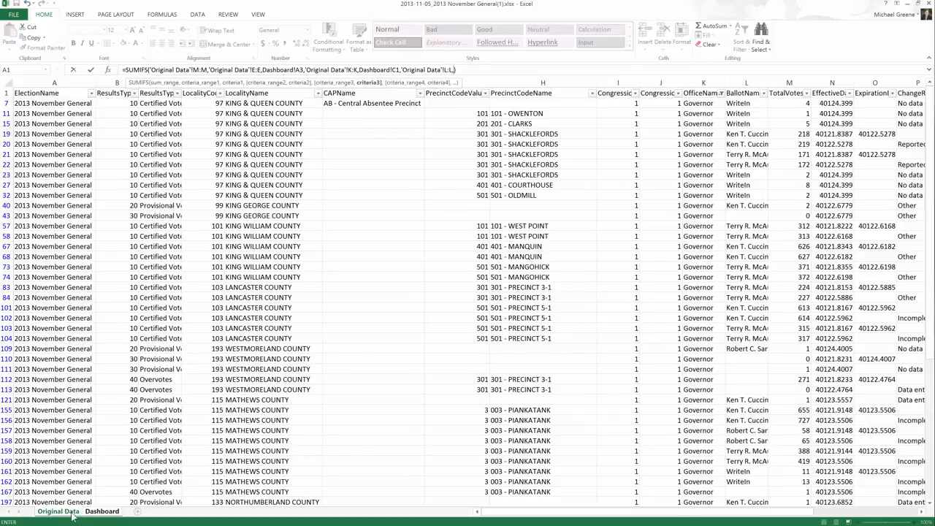
click(101, 512)
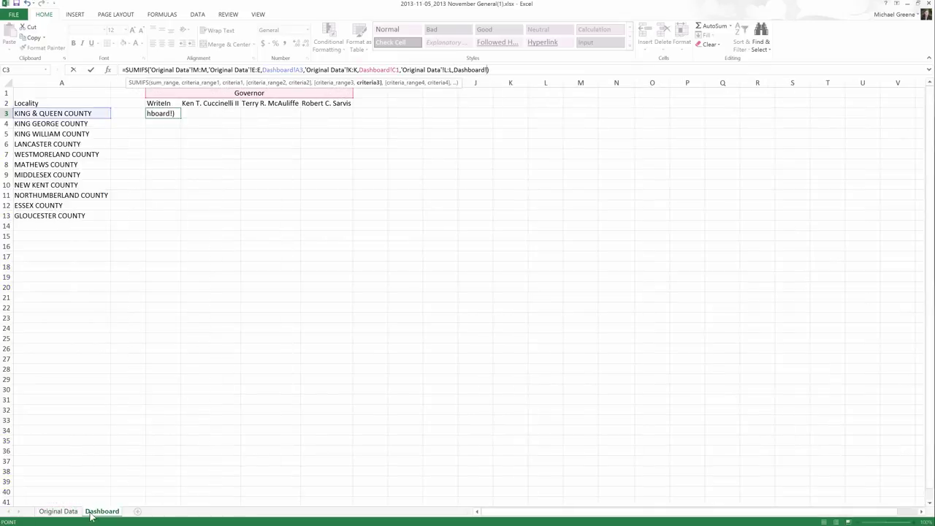
click(160, 103)
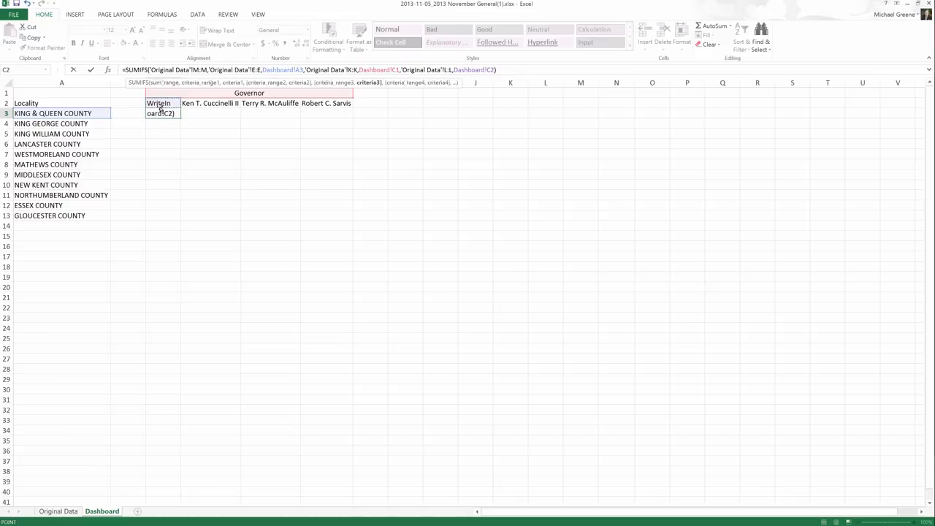
- Commit the three-condition SUMIFS in C3, giving 22 Governor write-in votes
key(ctrl+Return)
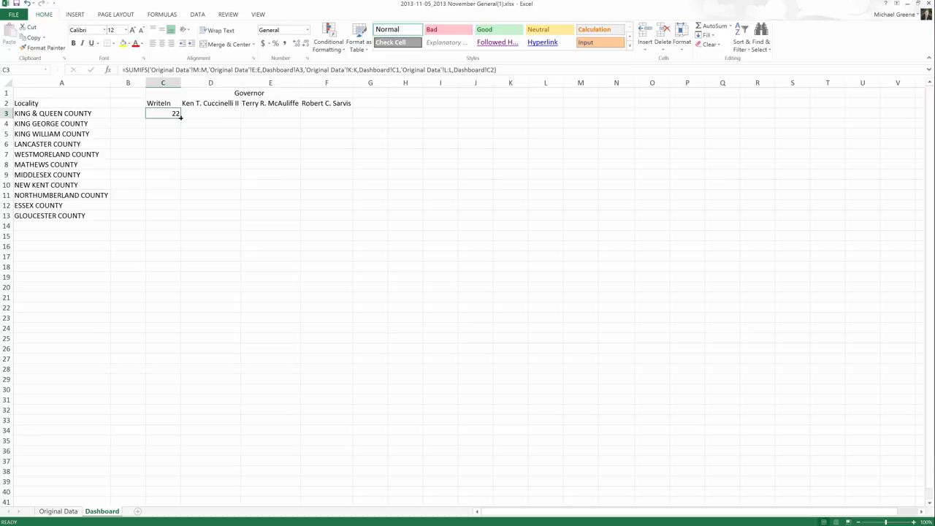
- Fill the C3 SUMIFS formula across to F3, check D3, then undo the fill
mouse_move(180, 117)
mouse_down()
mouse_move(305, 168)
mouse_move(339, 150)
mouse_up()
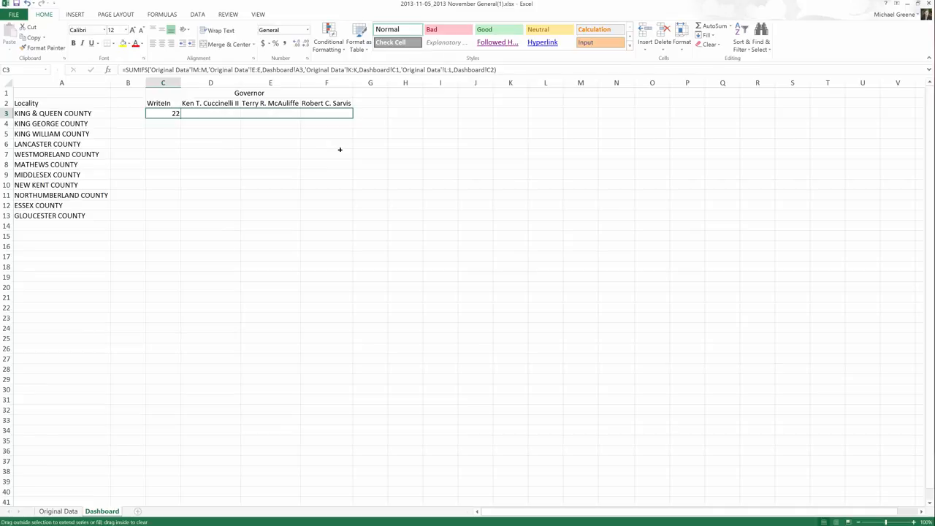
drag(339, 149, 339, 150)
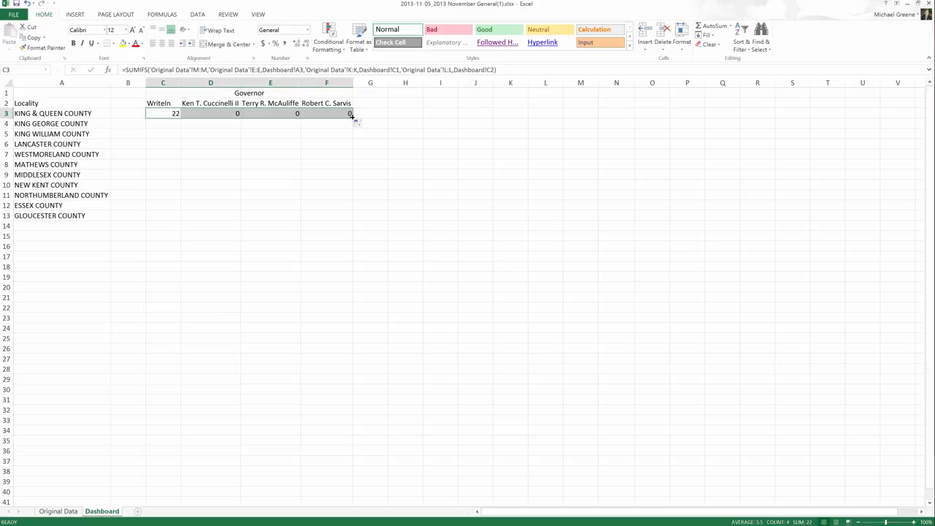
click(225, 115)
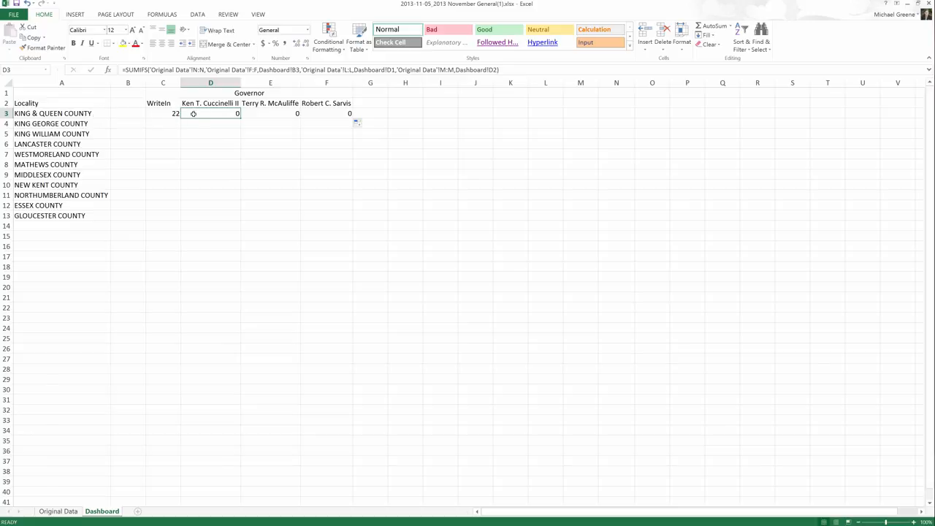
key(ctrl+z)
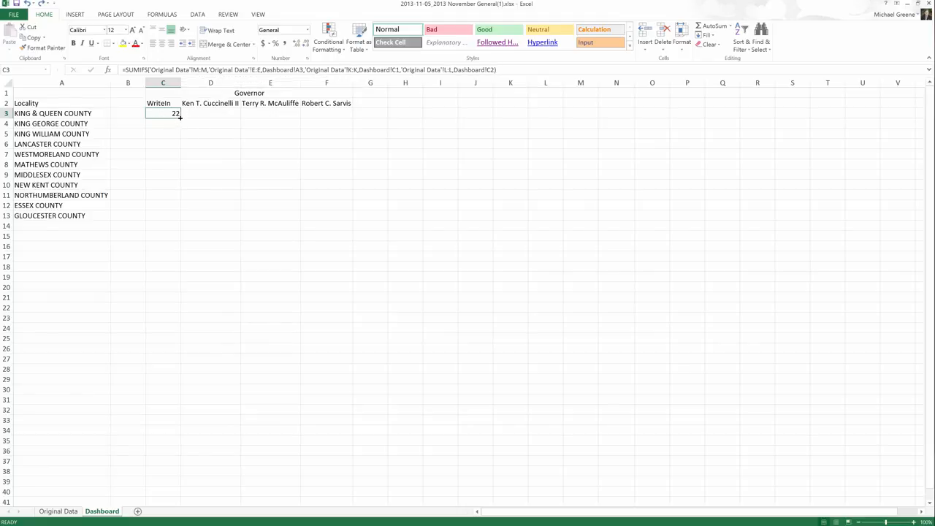
- Fill C3 across to F3 again and inspect D3 through F3, which all return 0
drag(179, 118, 320, 118)
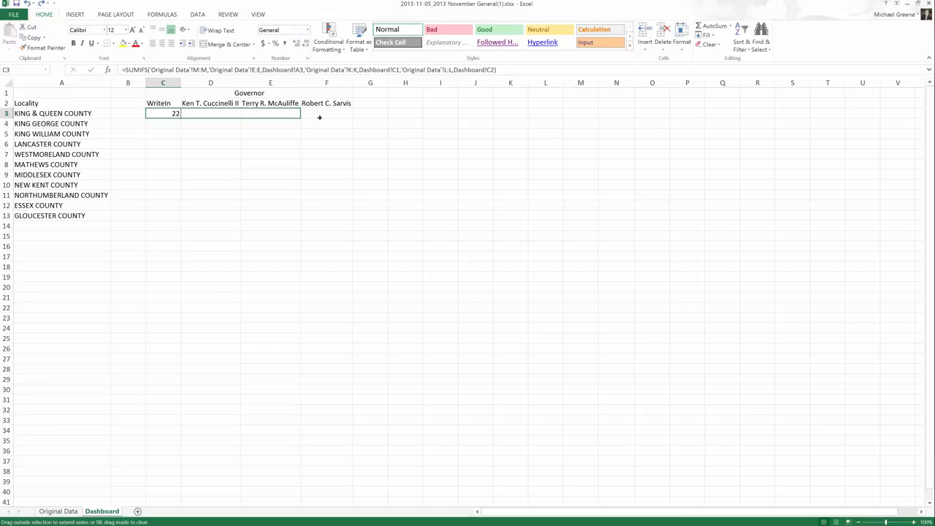
drag(319, 118, 351, 117)
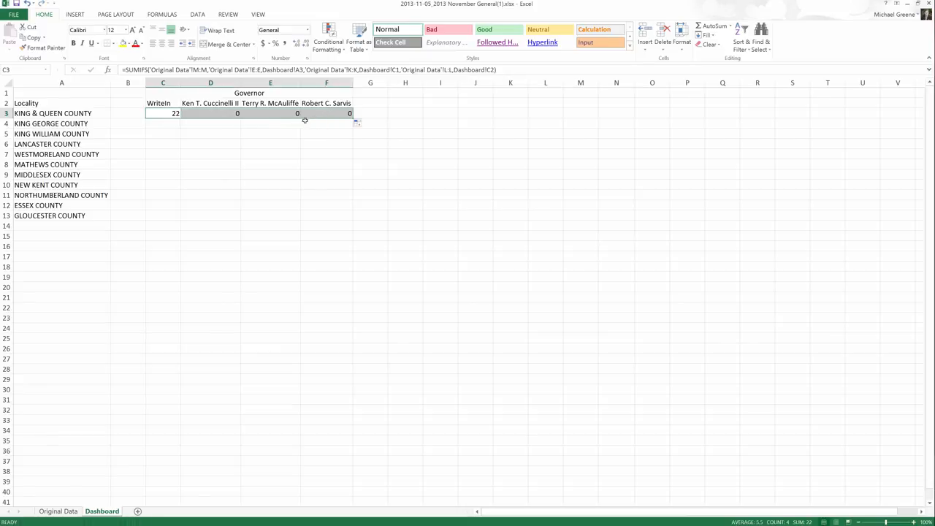
click(222, 115)
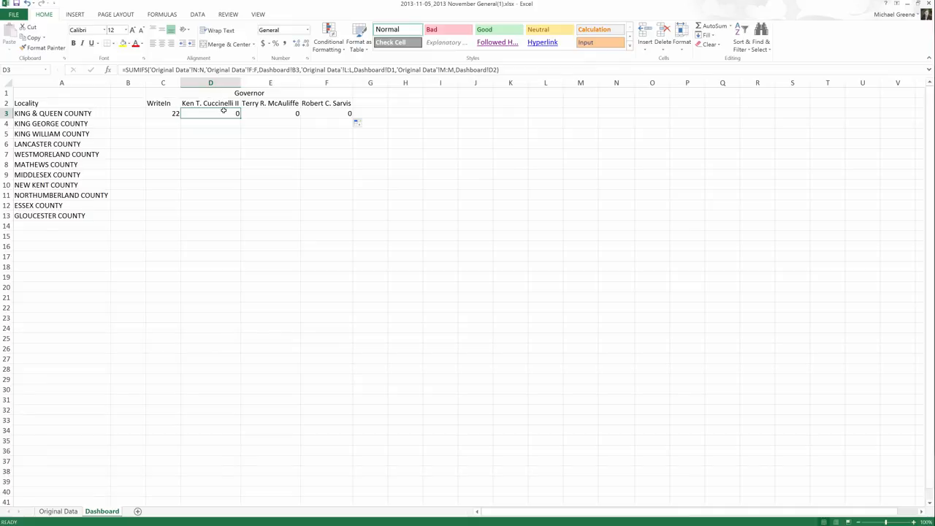
click(271, 114)
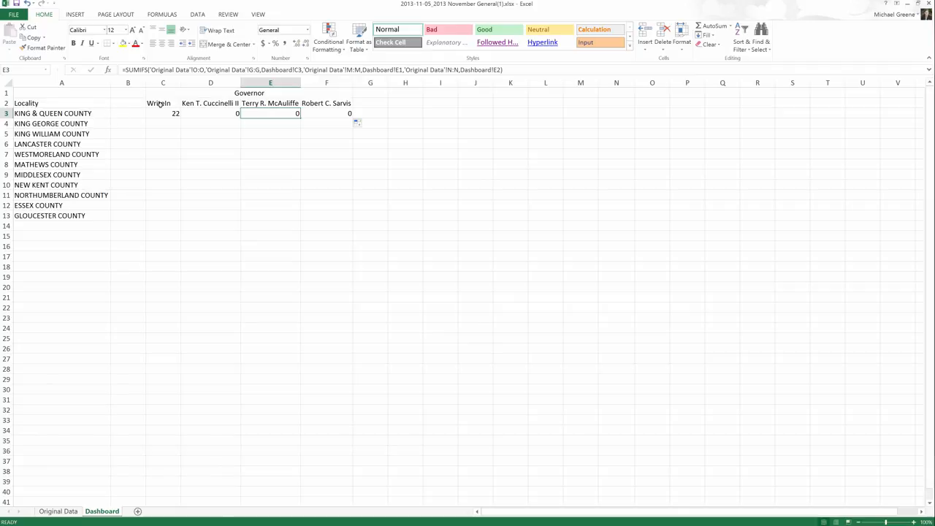
drag(217, 115, 321, 115)
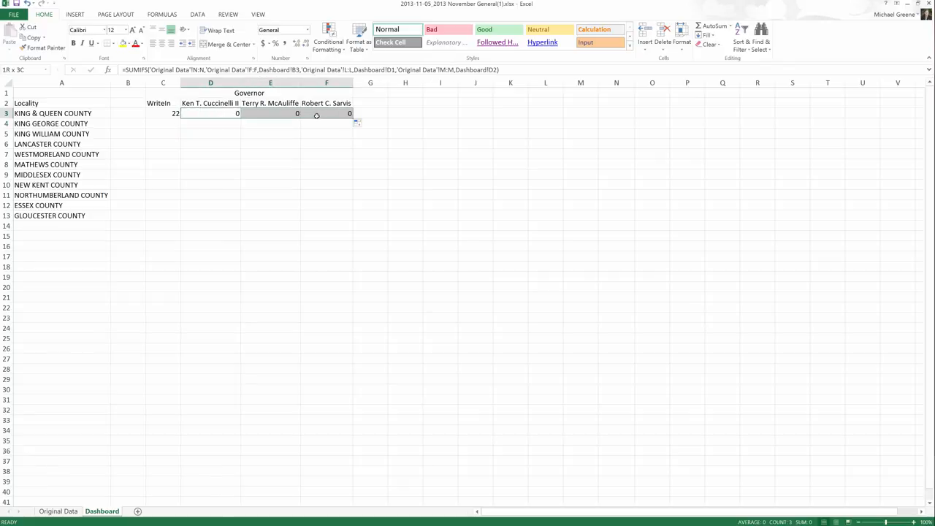